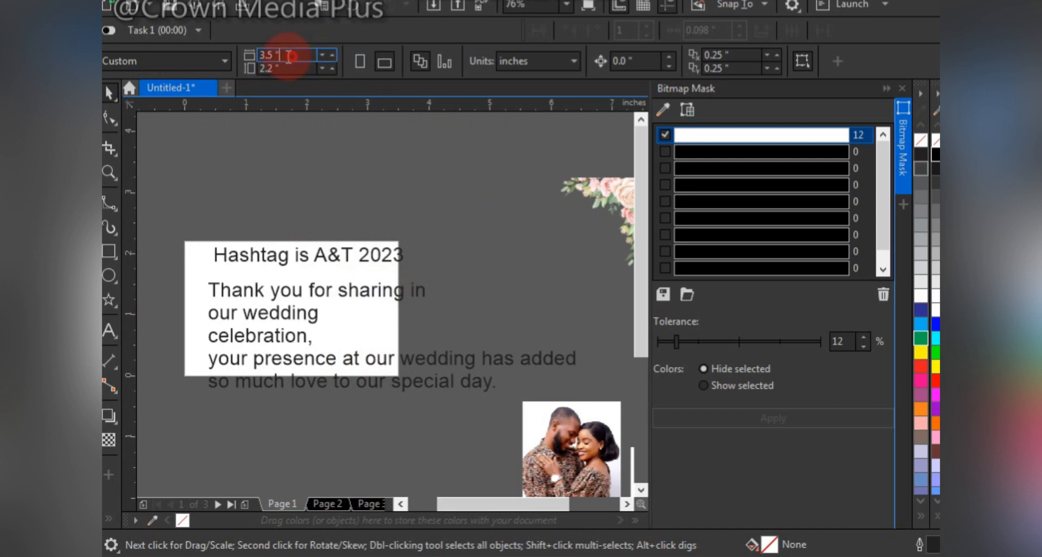
Set the page size to 10 by 10 inches and fit the page in view.
type("10")
key("Tab")
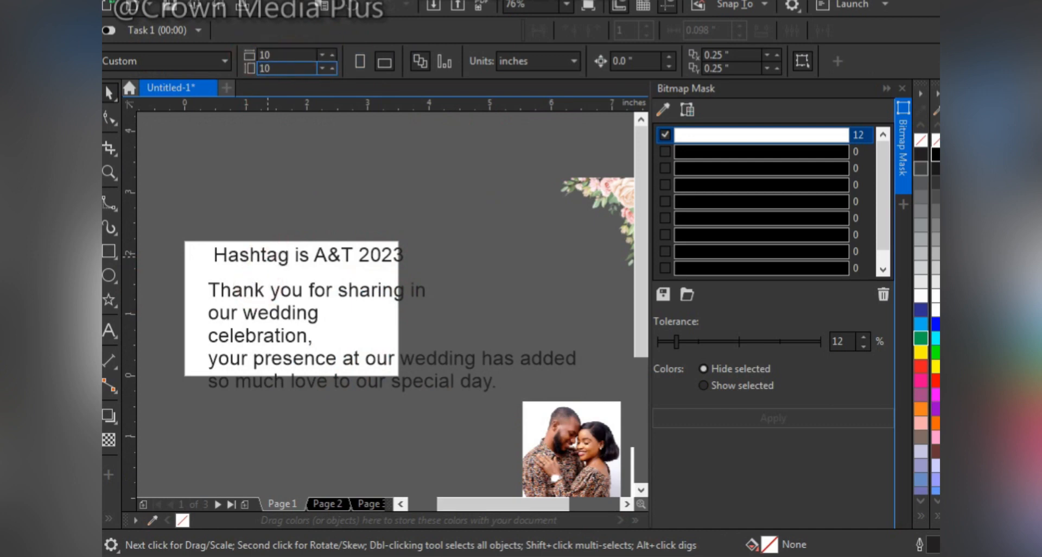
key("Return")
key("shift+F4")
Move the hashtag line and the thank-you message off the page, onto the empty area to its left.
left_click_drag(298, 240, 419, 313)
key("ctrl+a")
left_click_drag(339, 211, 599, 368)
left_click_drag(559, 330, 196, 375)
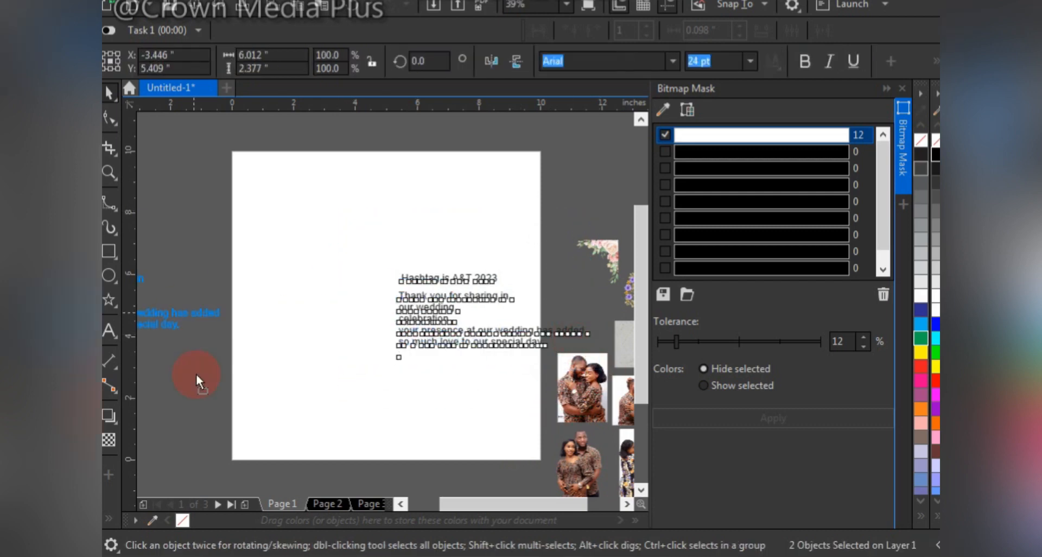
left_click(315, 315)
Add a page-sized white rectangle aligned with the page and remove its outline.
double_click(109, 250)
key("space")
left_click_drag(454, 180, 342, 220)
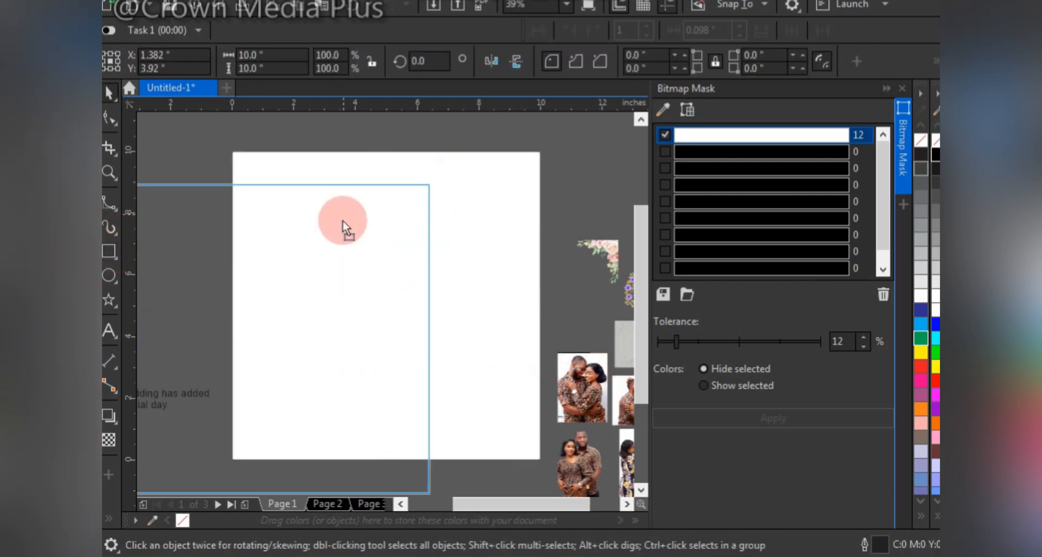
key("ctrl+z")
left_click_drag(520, 129, 545, 158)
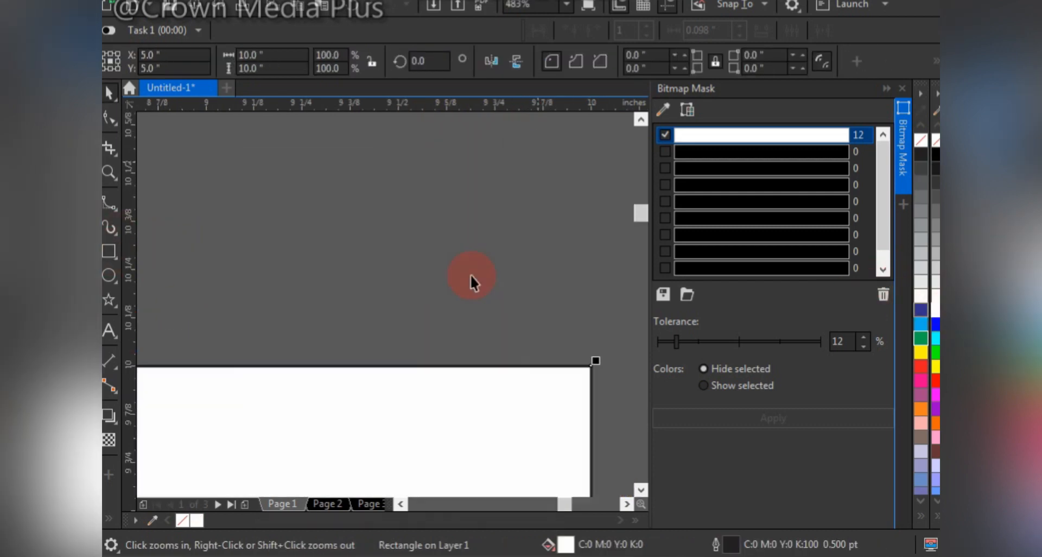
right_click(921, 140)
left_click(452, 255)
key("F4")
left_click(453, 253)
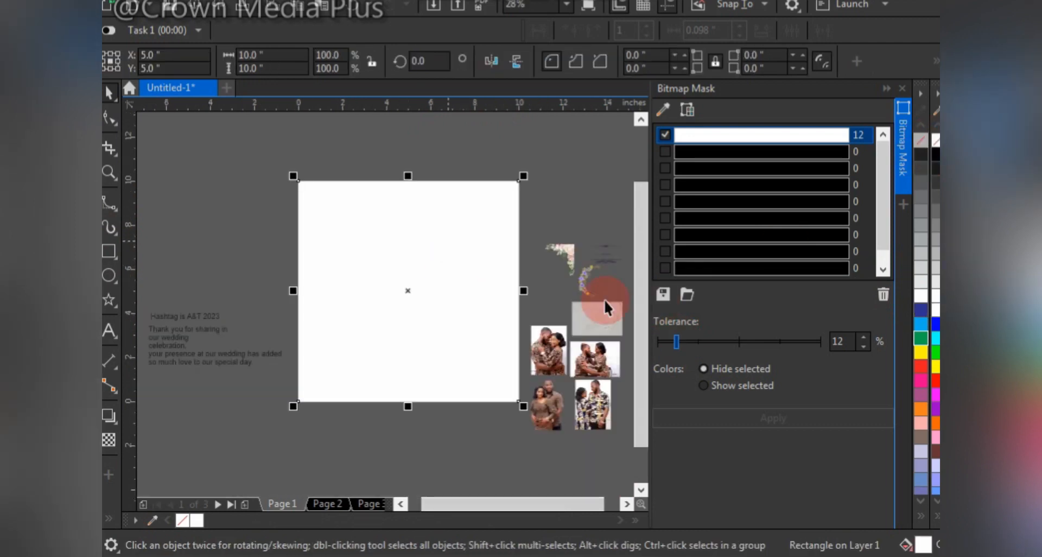
Enlarge the marble texture image to about 3.4 in wide and PowerClip it inside the page-sized rectangle.
left_click(596, 319)
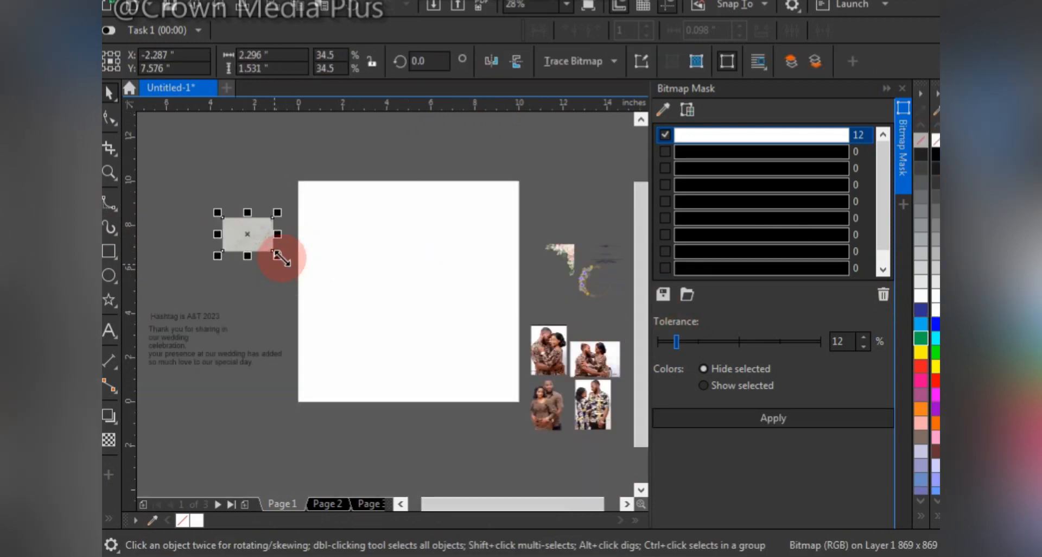
left_click_drag(282, 259, 295, 279)
left_click_drag(248, 234, 404, 266)
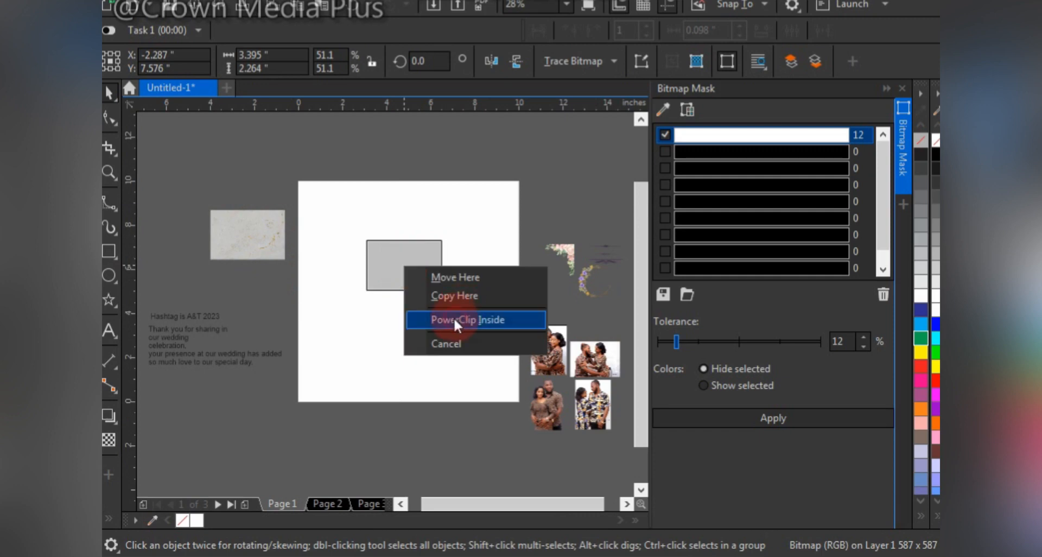
left_click(454, 319)
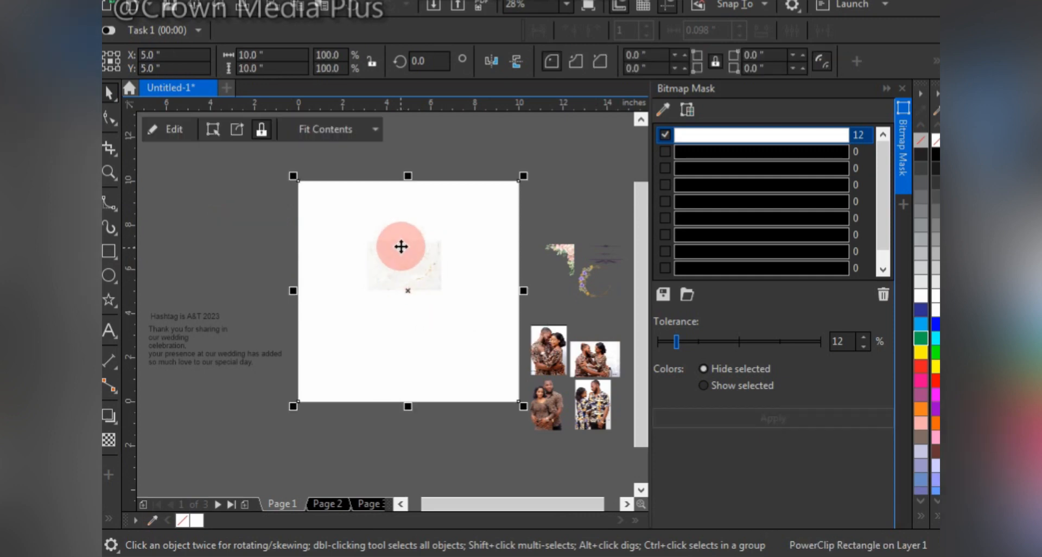
Edit the PowerClip contents, resizing the marble texture to about 10.8 by 11.3 in and centring it so it covers the page.
right_click(403, 248)
left_click(458, 70)
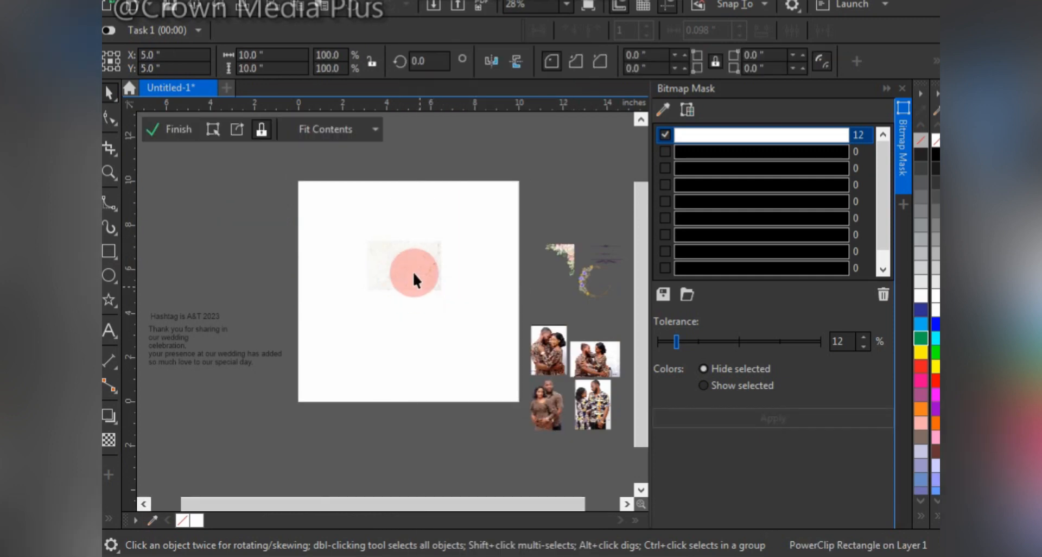
left_click(413, 272)
key("F2")
left_click_drag(279, 156, 546, 435)
left_click_drag(430, 301, 602, 434)
left_click_drag(417, 266, 433, 296)
left_click_drag(393, 471, 393, 471)
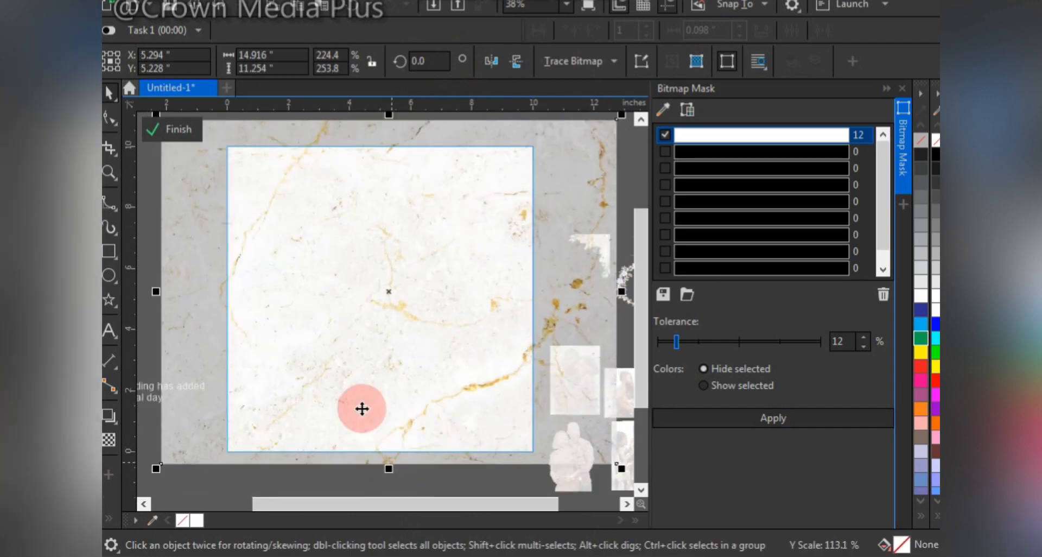
key("p")
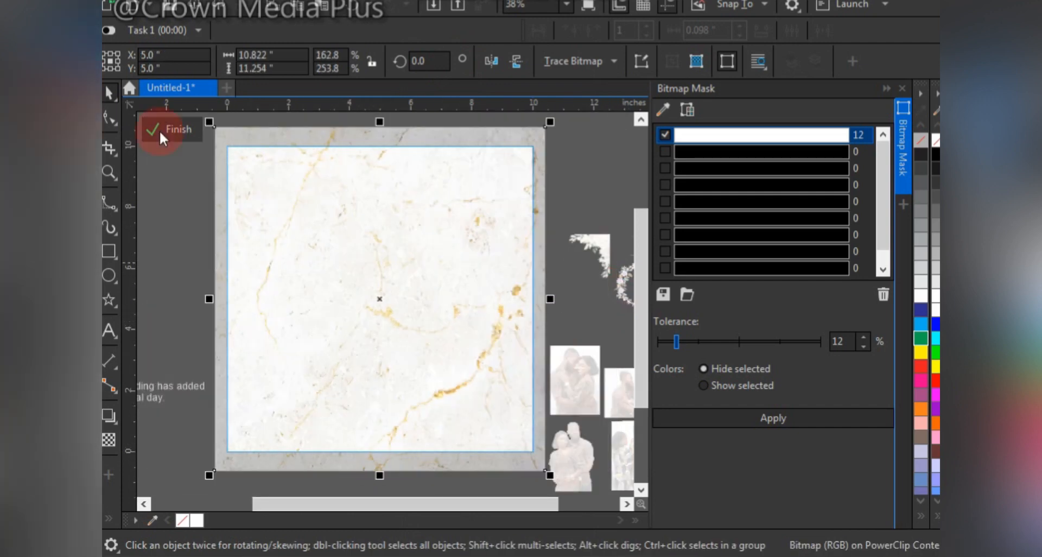
left_click(163, 129)
Place the pink rose corner decoration on the page, aligned to the background's top-right corner.
left_click(197, 233)
left_click_drag(604, 252, 331, 228)
left_click(456, 336, "shift")
key("t")
key("r")
key("Escape")
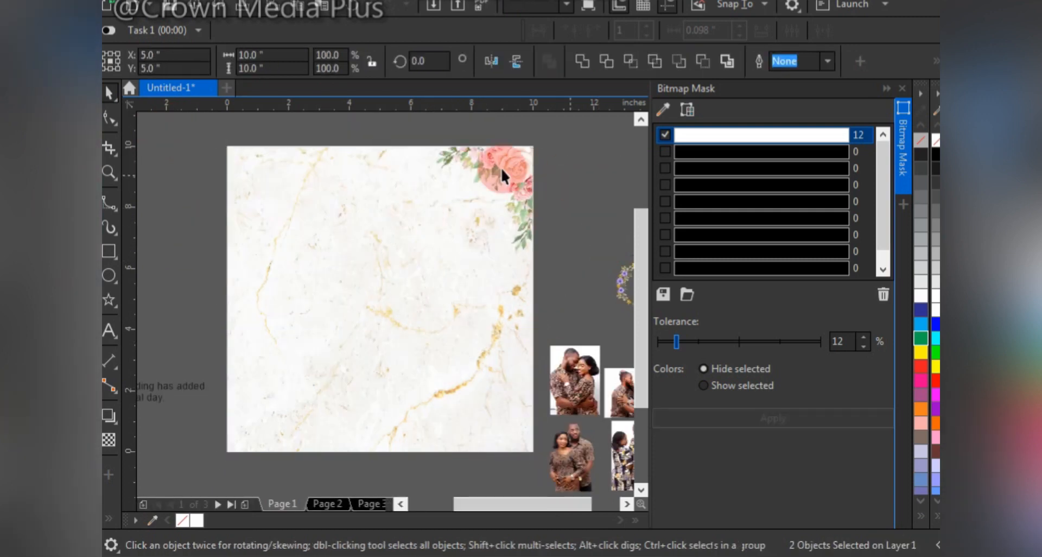
Copy the rose corner decoration, flip the copy for the opposite corner, align it to the background's bottom-left corner and enlarge it slightly.
left_click_drag(502, 169, 375, 276)
right_click(376, 276)
left_click(517, 61)
left_click(487, 346, "shift")
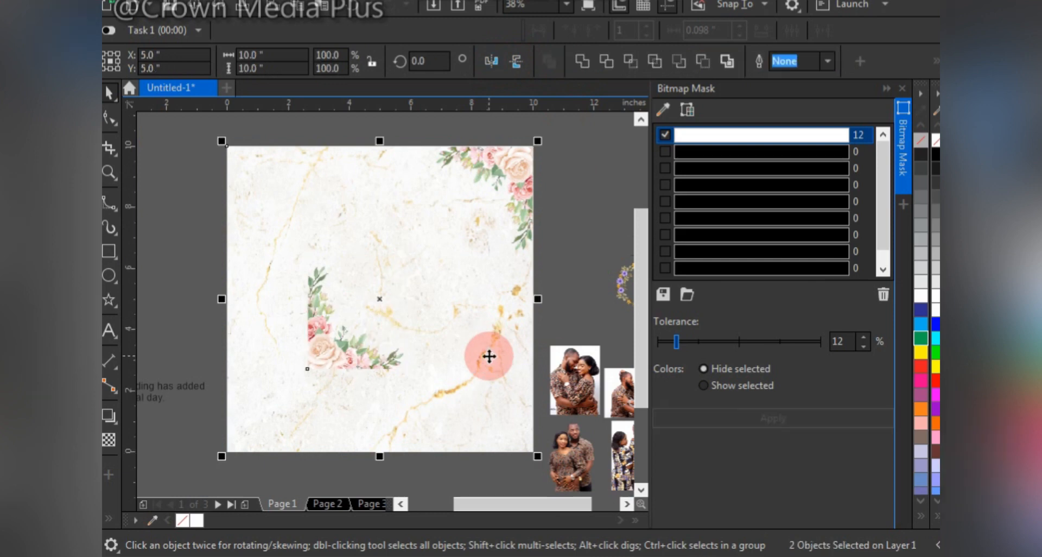
key("b")
key("r")
key("l")
left_click(278, 408)
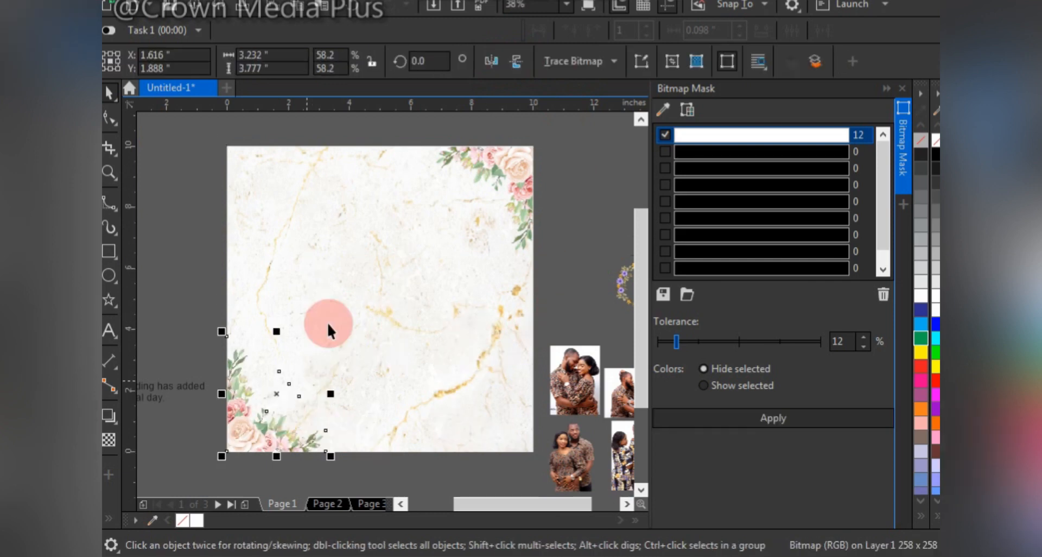
left_click_drag(330, 329, 351, 303)
Place the cut-out photo of the standing couple in brown print at the page centre and enlarge it.
scroll(482, 272, "down", 1)
left_click_drag(534, 408, 418, 306)
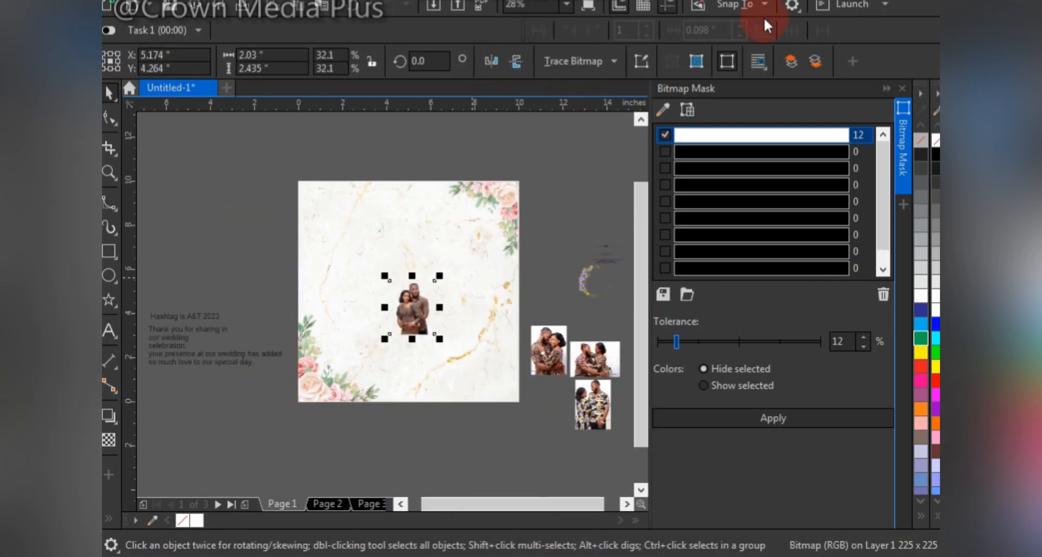
left_click(586, 282)
left_click(423, 316)
left_click_drag(437, 276, 481, 239)
key("F2")
left_click_drag(280, 157, 587, 441)
Place the purple flower wreath below the couple, mirror it horizontally and size it to about 3.9 in wide.
left_click_drag(591, 288, 345, 395)
left_click_drag(382, 281, 381, 230)
left_click(365, 389)
left_click_drag(381, 356, 441, 288)
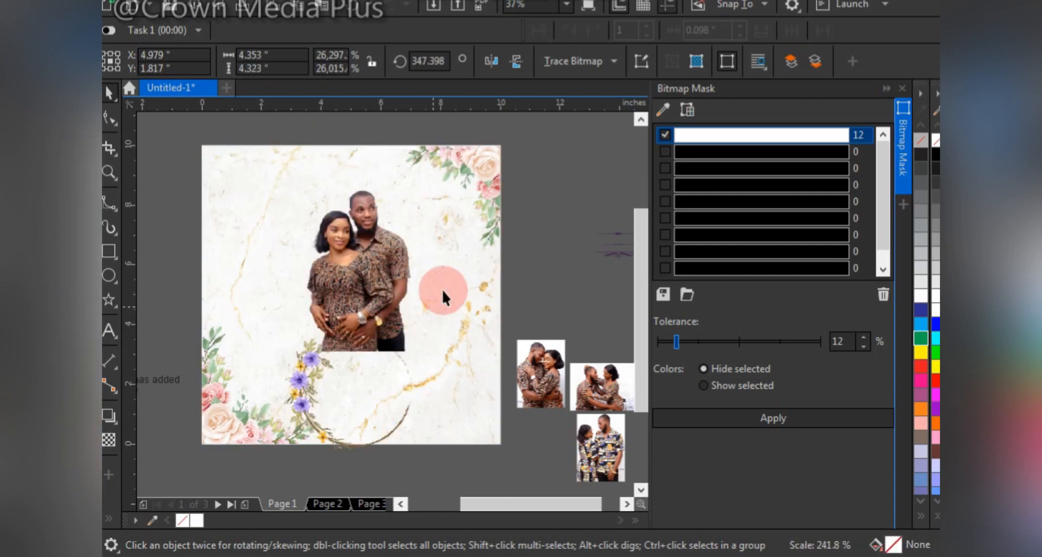
left_click_drag(373, 380, 418, 350)
left_click(491, 61)
left_click_drag(451, 255, 436, 269)
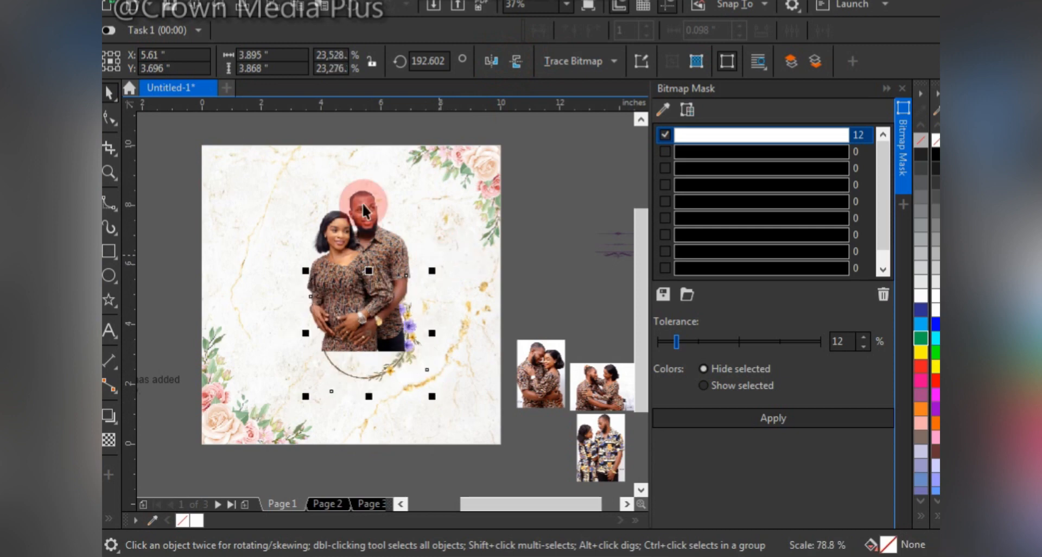
Enlarge the couple's photo to about 6.8 by 8.1 in and adjust its position and stacking against the wreath.
left_click(364, 208)
left_click_drag(432, 176, 453, 152)
left_click_drag(495, 457, 494, 458)
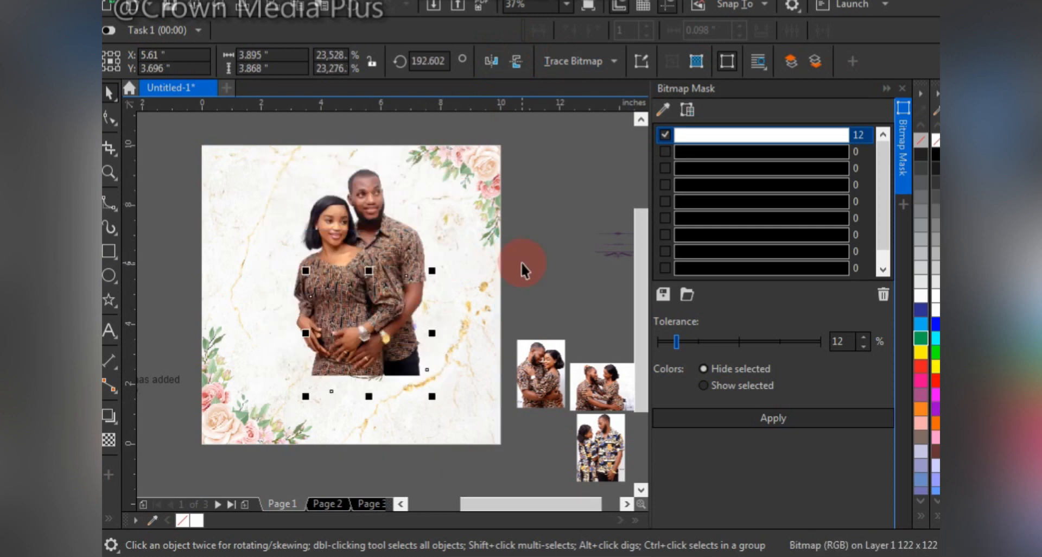
left_click_drag(395, 230, 410, 223)
left_click_drag(461, 383, 482, 415)
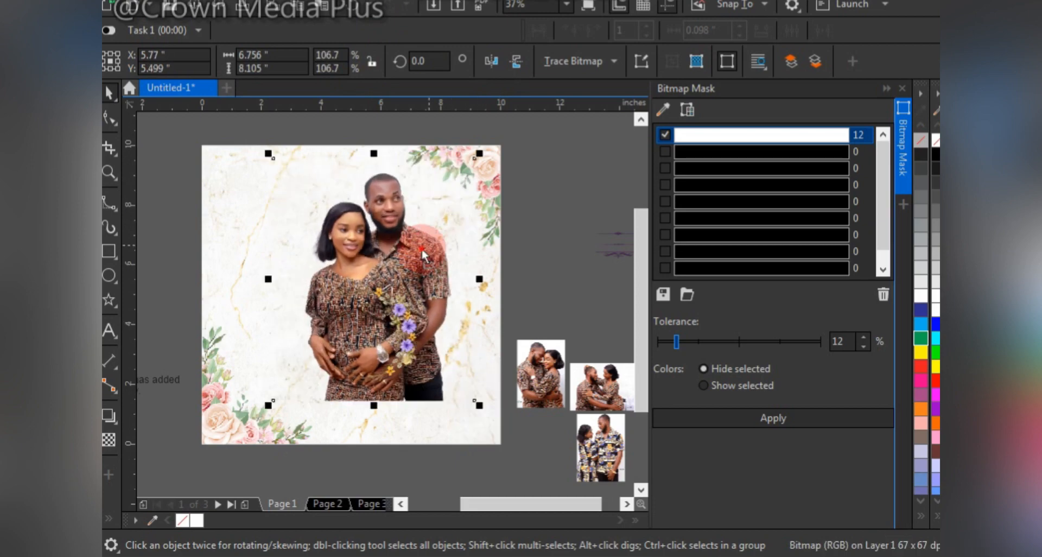
Shift the wreath down over the couple's lower half and enlarge it to about 4.2 in wide.
left_click_drag(424, 247, 413, 251)
left_click_drag(401, 314, 403, 338)
left_click_drag(433, 293, 439, 282)
Enlarge the couple's photo to about 7.2 by 8.6 in and align its top with the upper rose corner.
left_click(374, 251)
left_click_drag(467, 158, 476, 149)
mouse_move(398, 251)
left_mouse_down()
mouse_move(404, 232)
mouse_move(411, 239)
left_mouse_up()
left_click(472, 209, "shift")
key("t")
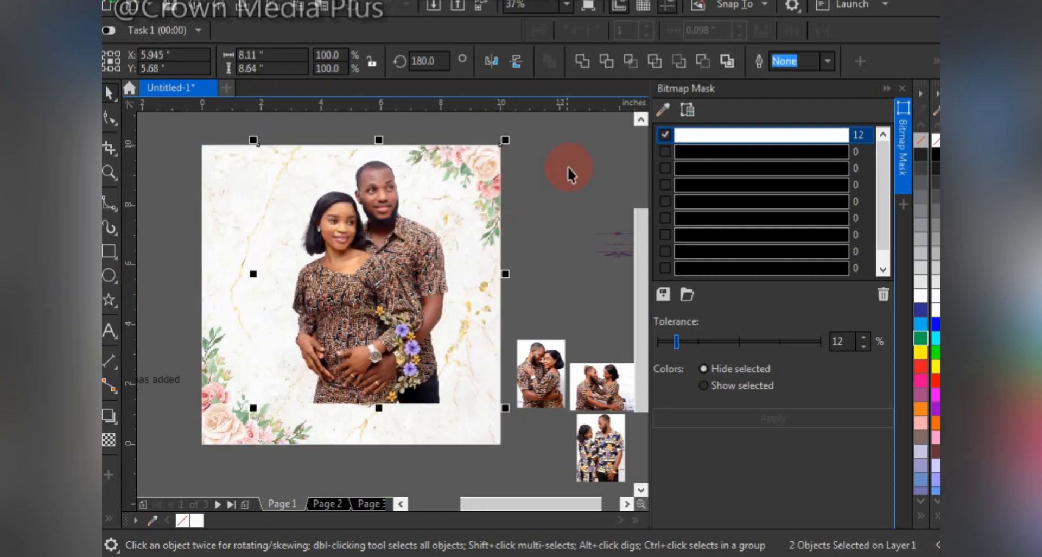
Apply a vertical fountain transparency to the couple's photo so the lower part fades out behind the wreath.
left_click(368, 273)
left_click_drag(377, 312, 378, 367)
left_click_drag(377, 288, 376, 287)
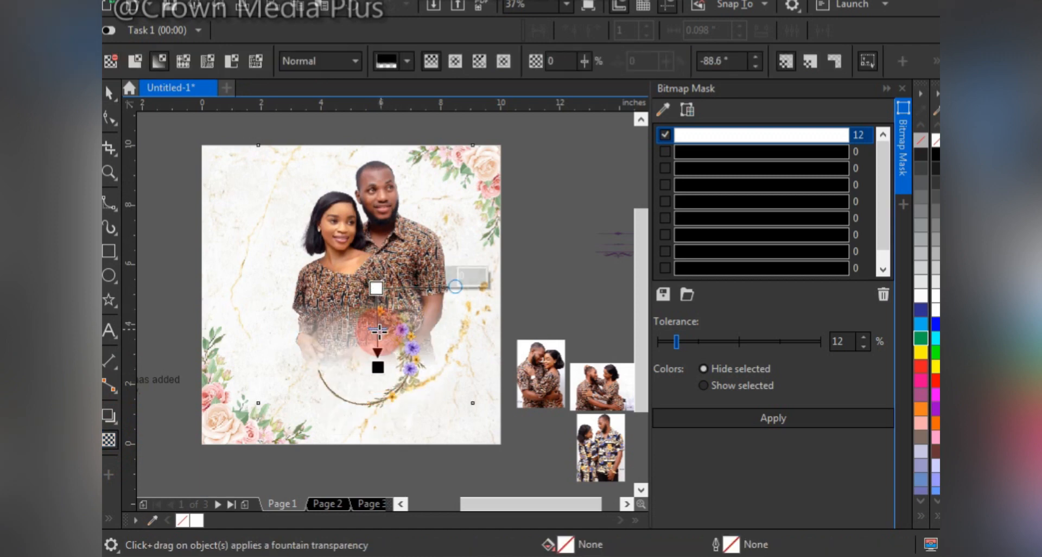
left_click_drag(377, 328, 376, 315)
key("space")
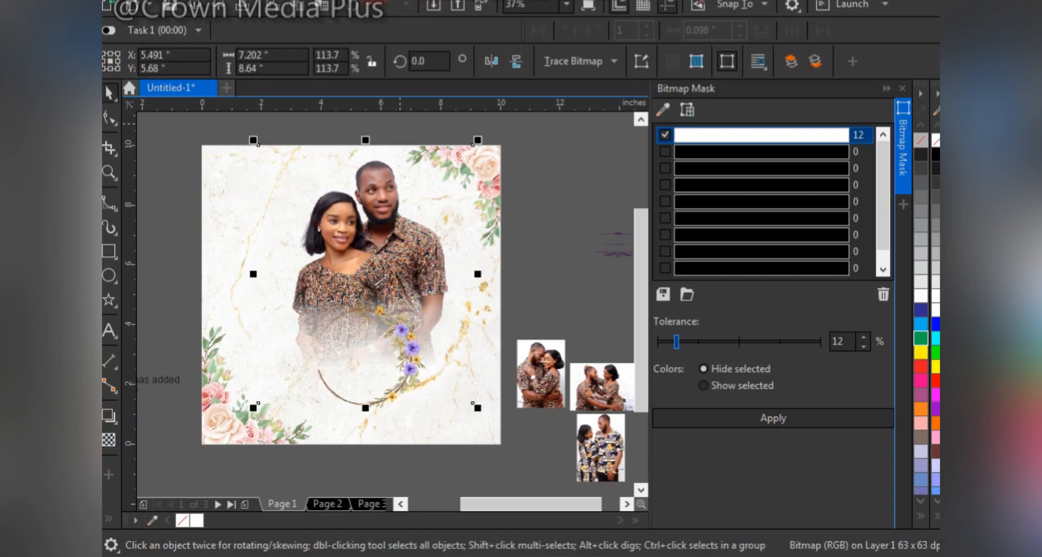
left_click(366, 1)
left_click(392, 6)
left_click(541, 356)
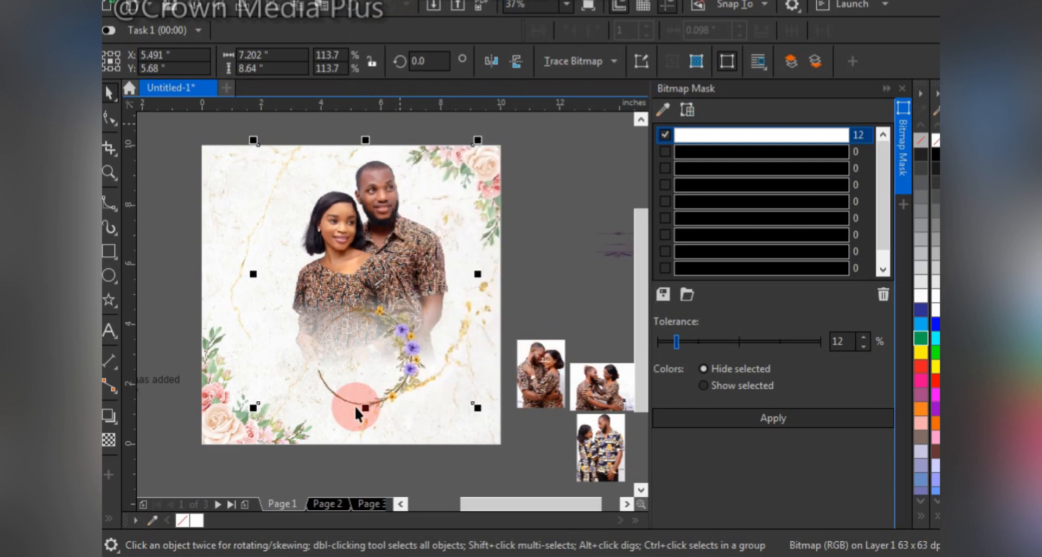
Select the wreath and move it slightly down and to the left.
left_click(388, 403)
left_click(376, 406)
left_click(374, 407)
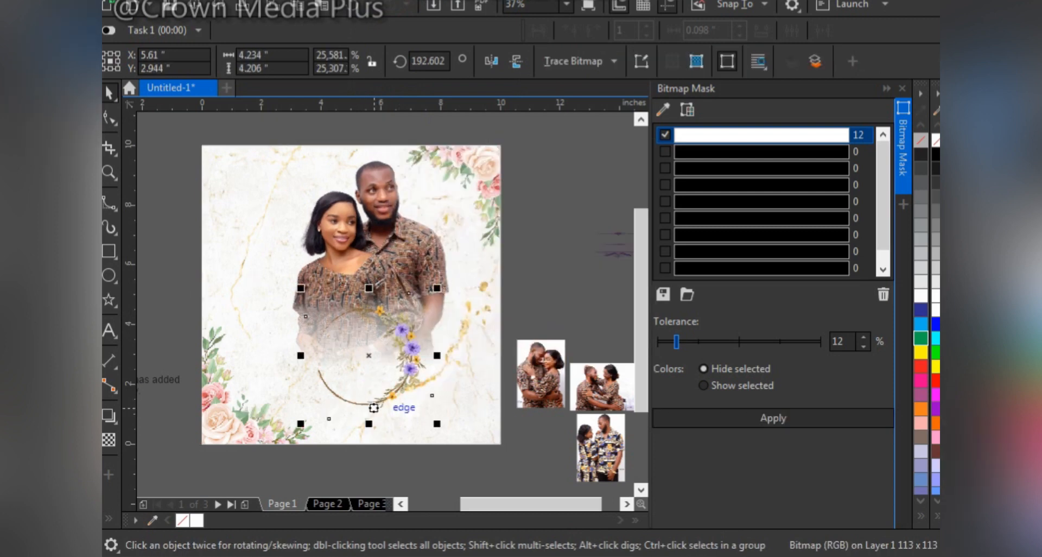
left_click_drag(409, 366, 397, 347)
Draw a white circle about 3.5 in across inside the wreath and place it behind the wreath.
left_click(116, 277)
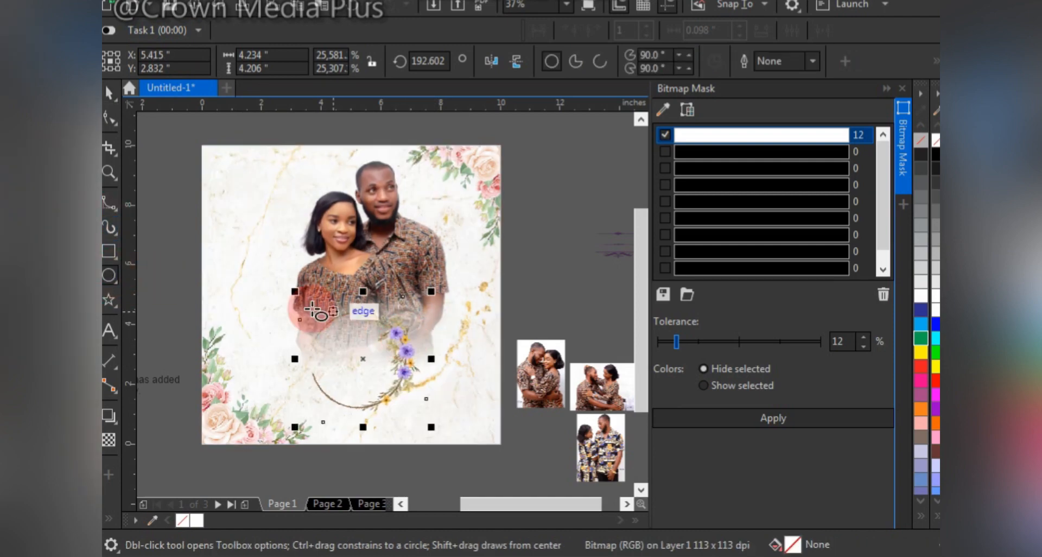
left_click_drag(305, 302, 419, 416)
key("ctrl+Page_Down")
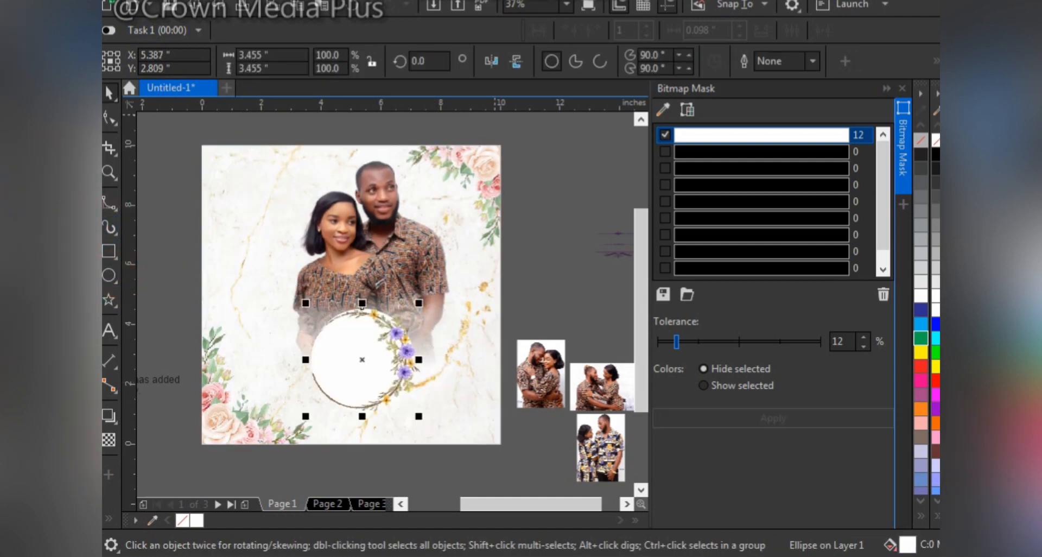
Convert the white circle to a 300 dpi bitmap and soften it with a Gaussian Blur, lowering the radius.
left_click(386, 269)
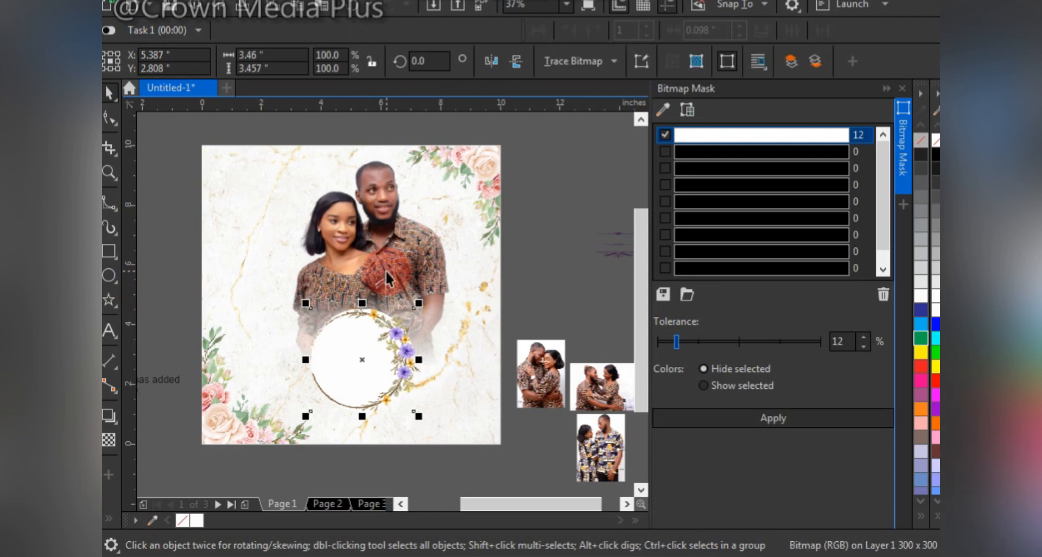
key("alt+c")
key("Return")
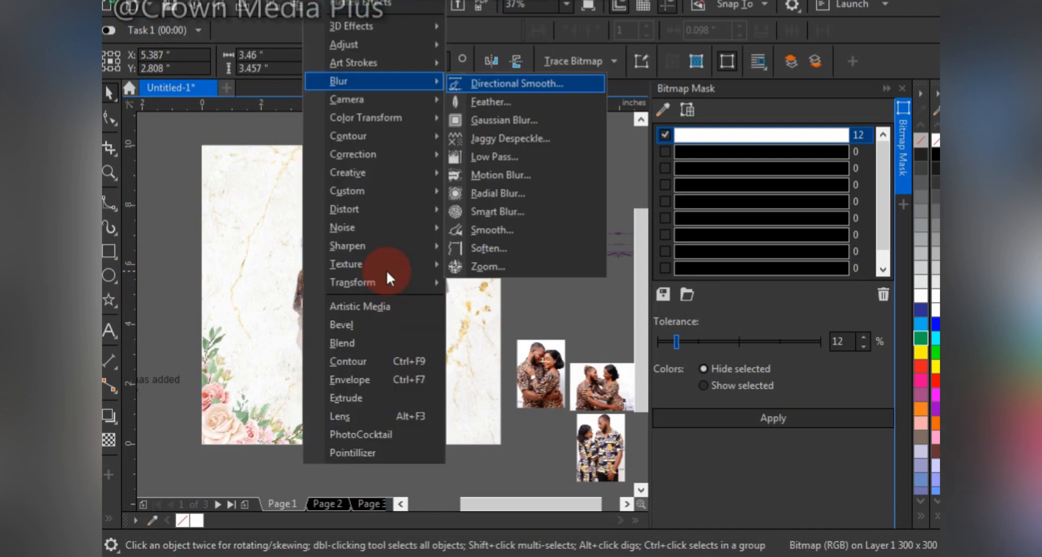
key("g")
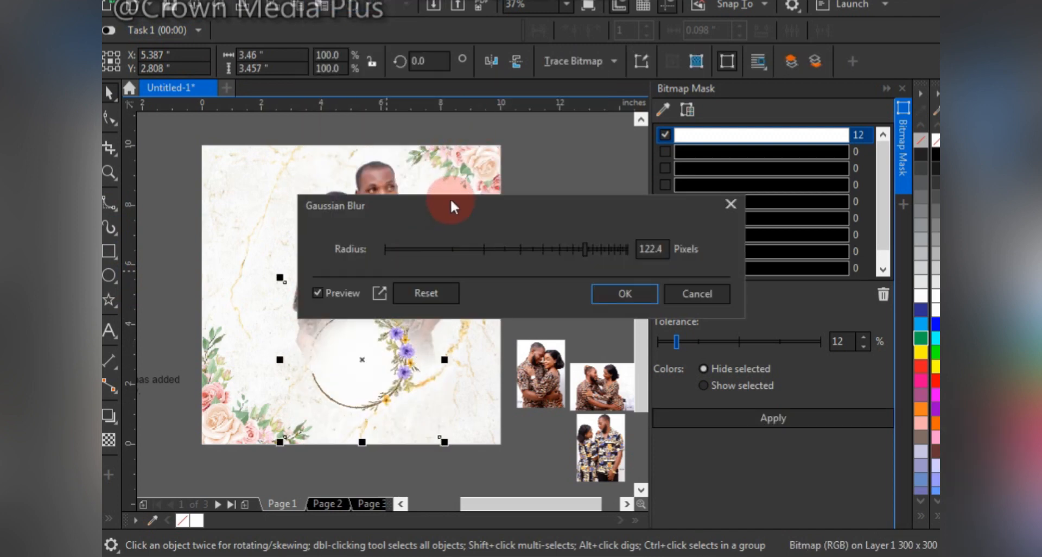
left_click_drag(450, 200, 456, 159)
left_click(561, 207)
key("Return")
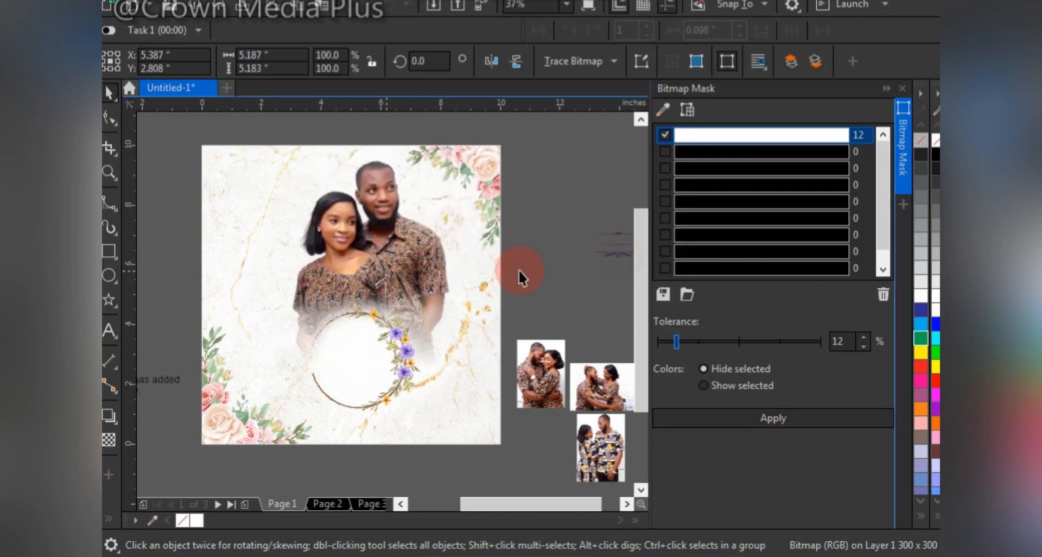
Resize the blurred white circle to about 5.5 by 4.9 in so it covers the couple's faded lower edge.
left_click_drag(448, 277, 400, 296)
left_click_drag(280, 353, 262, 354)
left_click_drag(367, 296, 321, 313)
scroll(371, 301, "up", 2)
scroll(321, 312, "down", 2)
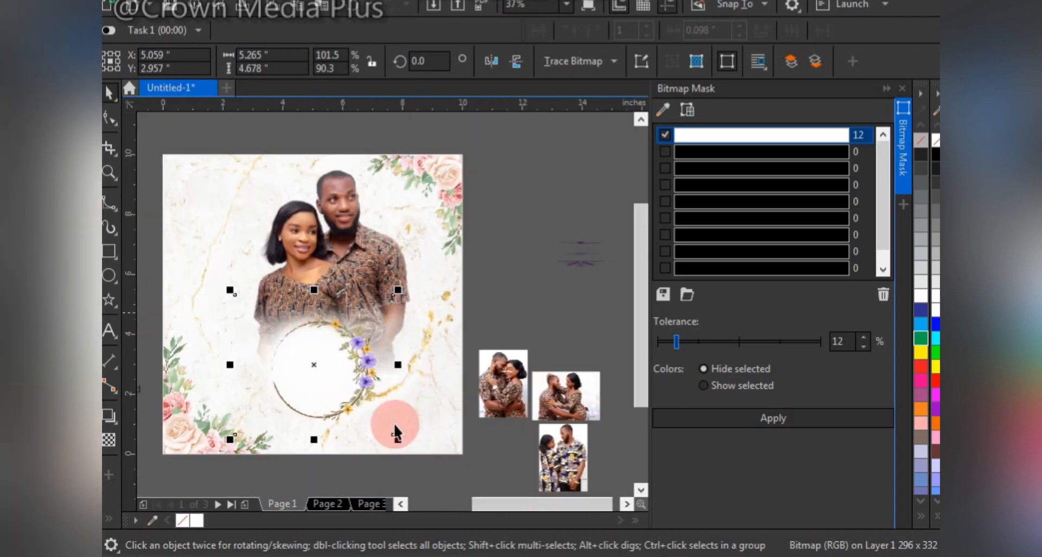
left_click_drag(397, 436, 408, 438)
Group the wreath with the blurred white circle, move the group slightly down and deselect it.
left_click(364, 345, "shift")
key("ctrl+g")
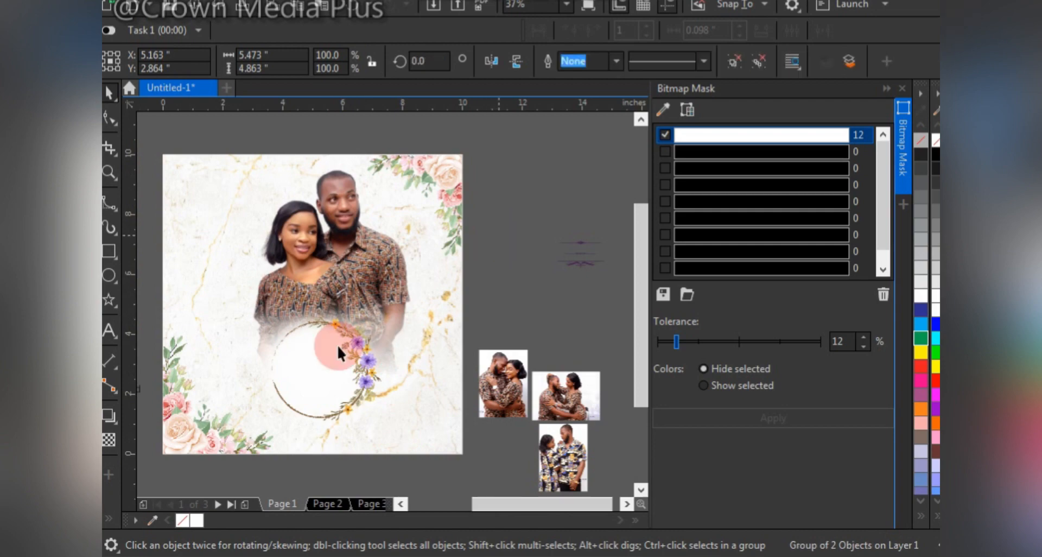
left_click_drag(347, 331, 347, 337)
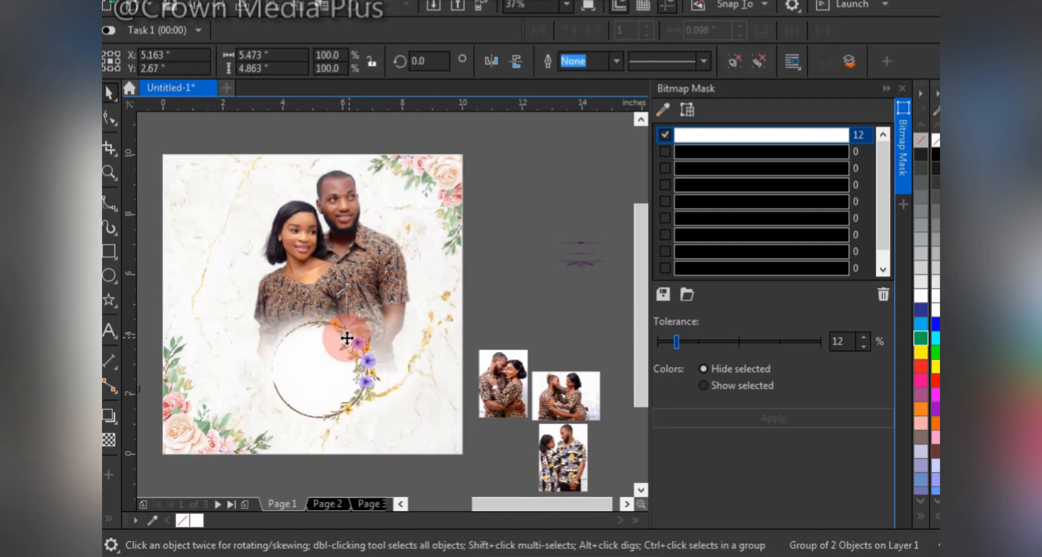
left_click(519, 229)
Draw another white circle on the page and move it to the empty area left of the page.
scroll(529, 236, "down", 1)
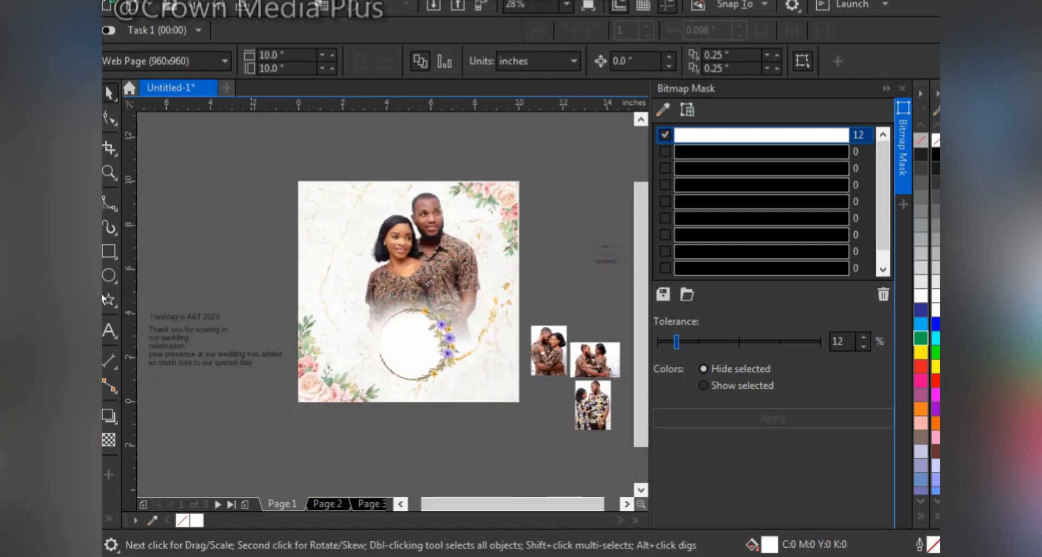
left_click(109, 270)
left_click_drag(319, 211, 388, 279)
key("space")
mouse_move(358, 233)
left_mouse_down()
mouse_move(339, 218)
mouse_move(245, 251)
left_mouse_up()
Move the thank-you message onto the page's upper part and set its font to Trajan Pro.
left_click(167, 338)
left_click_drag(167, 338, 339, 215)
key("z")
left_click_drag(264, 166, 555, 432)
left_click(588, 63)
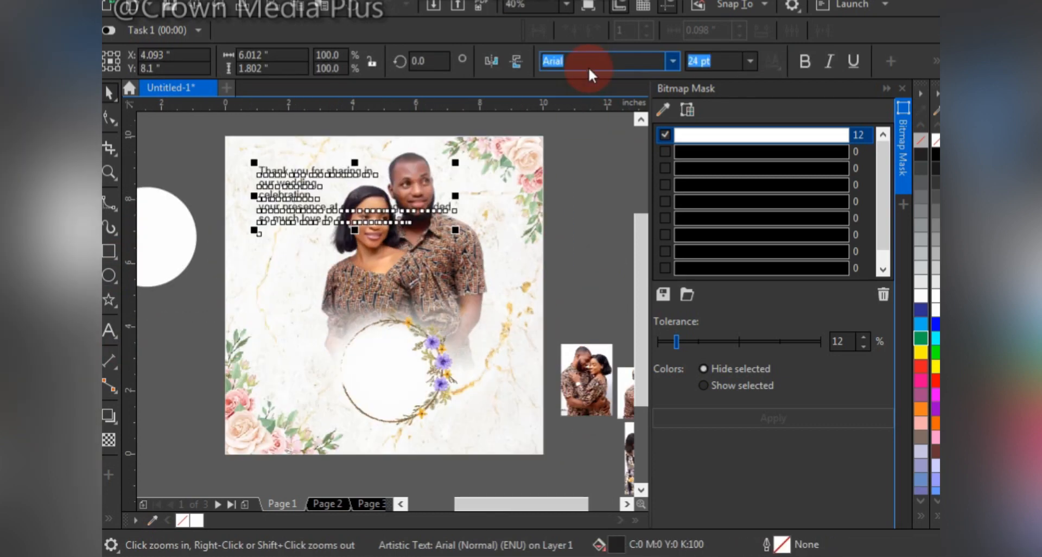
type("Trajan Pro")
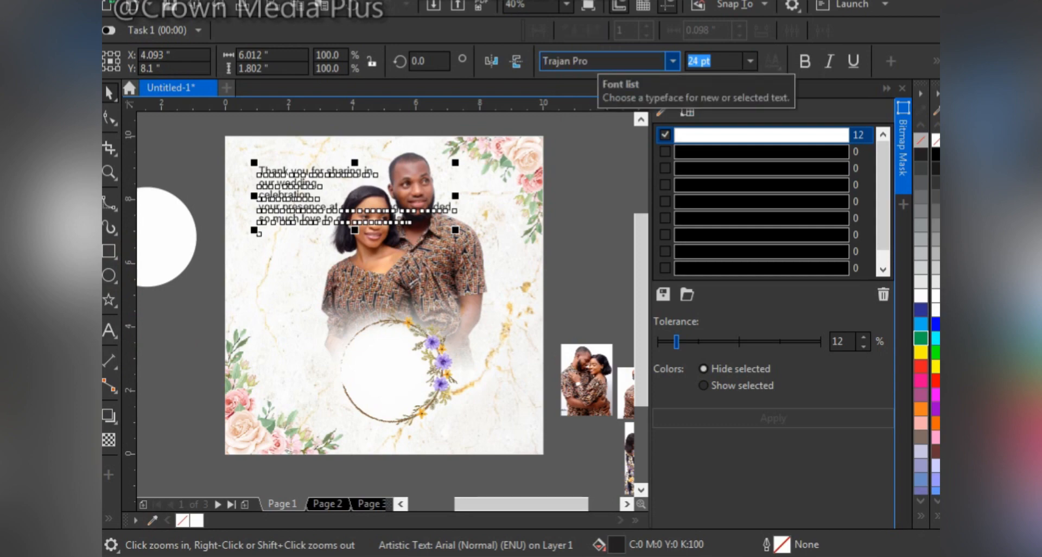
key("Return")
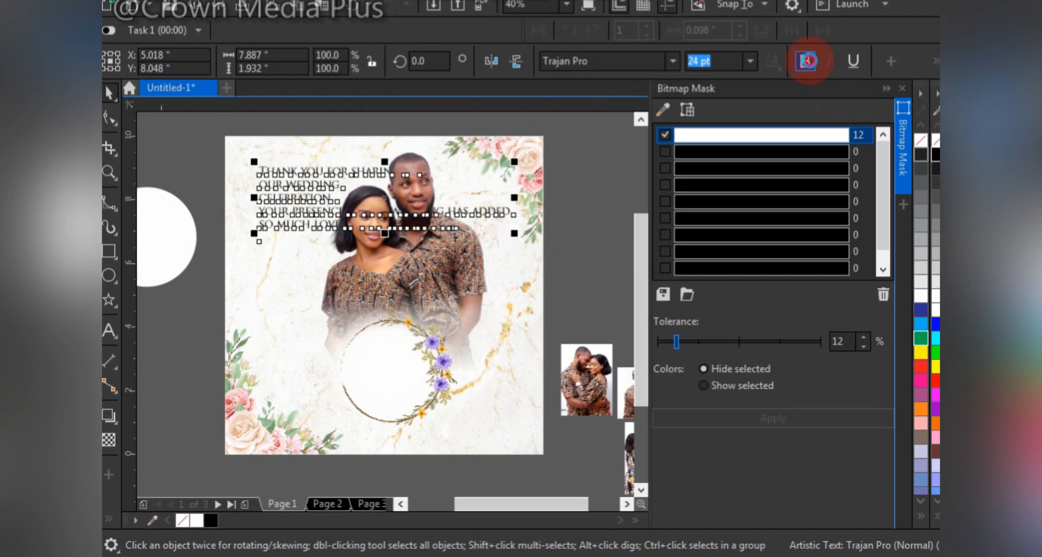
Make the thank-you message bold and scale it down to about 17.4 pt.
left_click(809, 61)
left_click_drag(517, 235, 445, 249)
key("z")
left_click_drag(204, 121, 572, 332)
Cut the "your presence at our wedding" lines out of the message and paste them below as separate text.
key("F8")
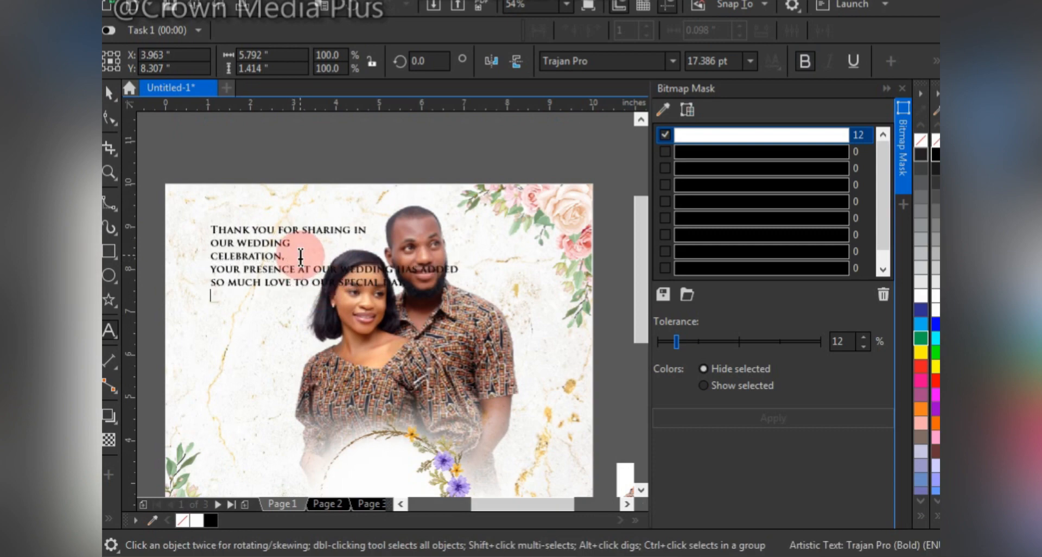
key("ctrl+shift+End")
key("Delete")
key("ctrl+v")
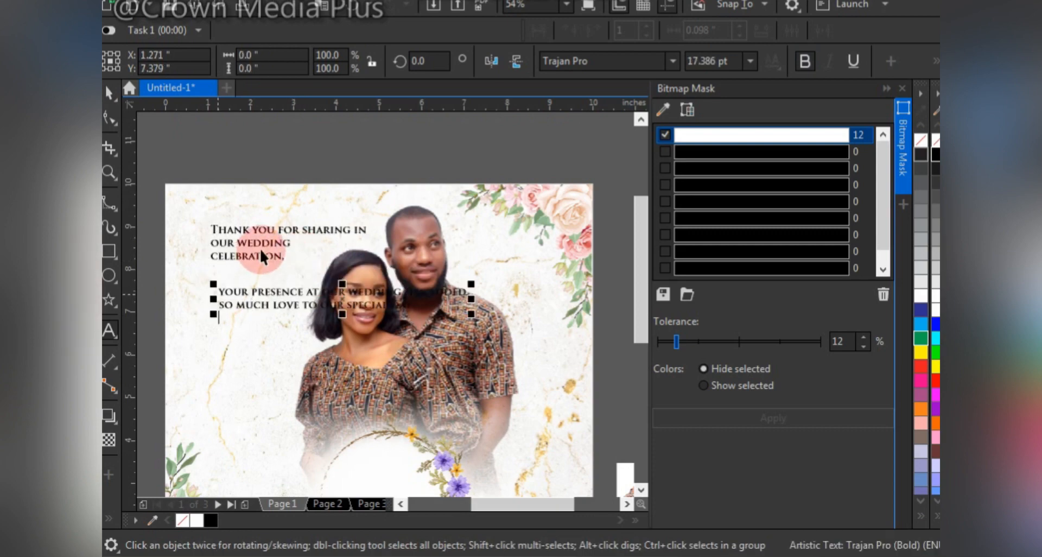
Break the three-line heading into separate lines and enlarge "our wedding" to about 34.6 pt beneath the raised first line.
left_click(302, 228)
left_click_drag(186, 197, 509, 350)
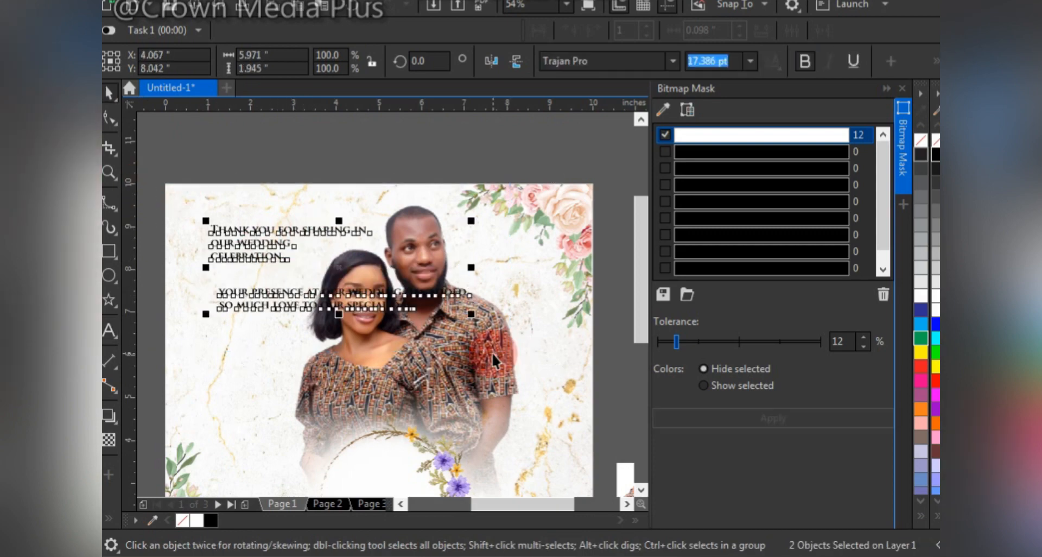
left_click(297, 230)
left_click(305, 231)
key("ctrl+k")
left_click_drag(289, 234, 315, 224)
left_click(274, 244)
double_click(274, 245)
key("ctrl+space")
Change the case of the "celebration," line to Title Case.
double_click(266, 256)
key("ctrl+a")
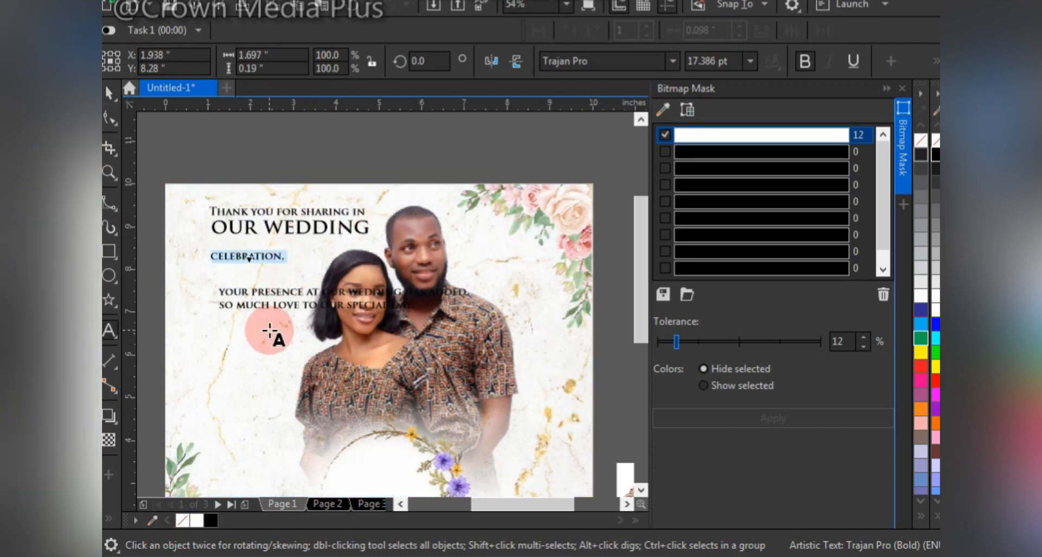
key("shift+F3")
key("t")
key("Return")
Set "Celebration," in The Heart of Everything Demo and enlarge it to about 57.5 pt beneath "our wedding".
left_click(673, 60)
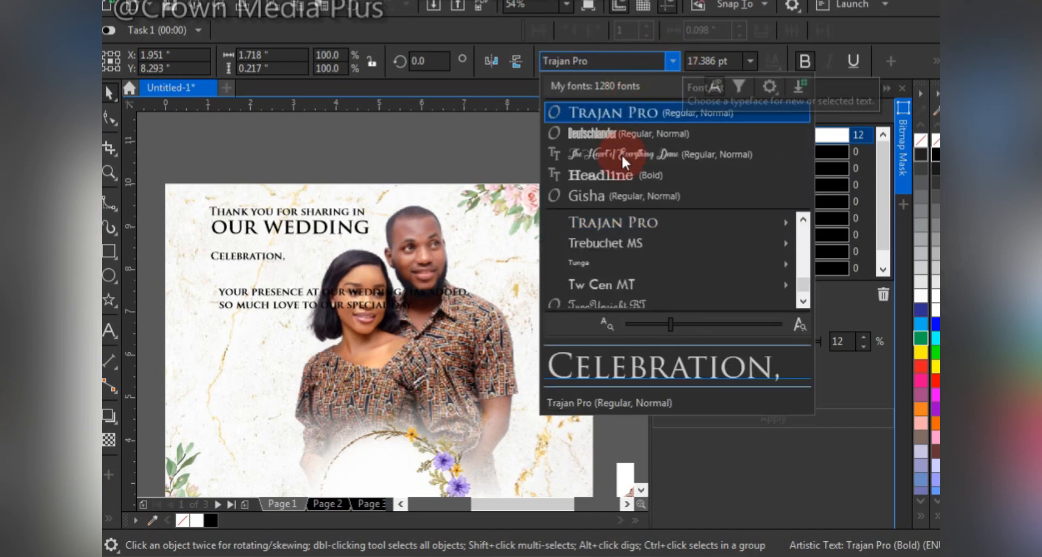
left_click(622, 154)
left_click_drag(254, 250, 342, 195)
left_click_drag(297, 254, 290, 258)
Scale "our wedding" down to about 32.7 pt and move the "your presence" paragraph up beneath "Celebration,".
left_click(350, 232)
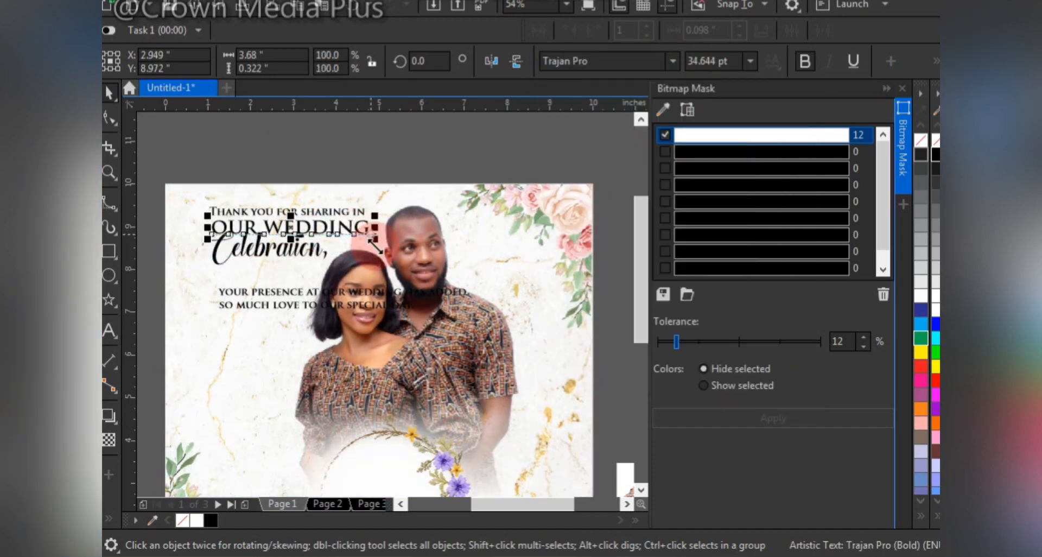
left_click_drag(374, 240, 365, 240)
left_click(302, 255)
left_click_drag(303, 255, 272, 276)
Break the "your presence" paragraph into five short lines and tighten its line spacing slightly.
double_click(313, 277)
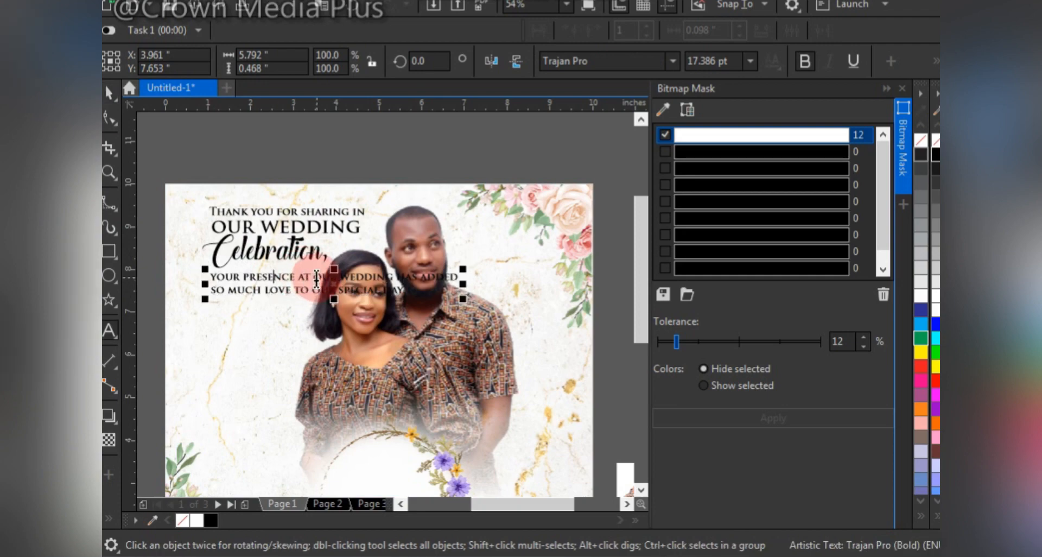
key("Return")
left_click(295, 293)
key("Return")
left_click(297, 304)
key("Delete")
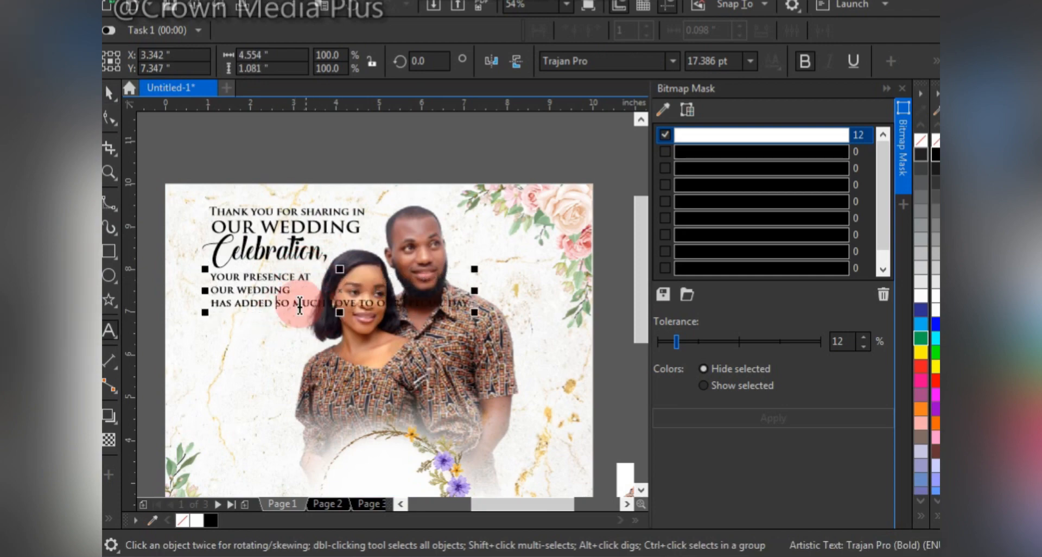
left_click(294, 307)
key("Return")
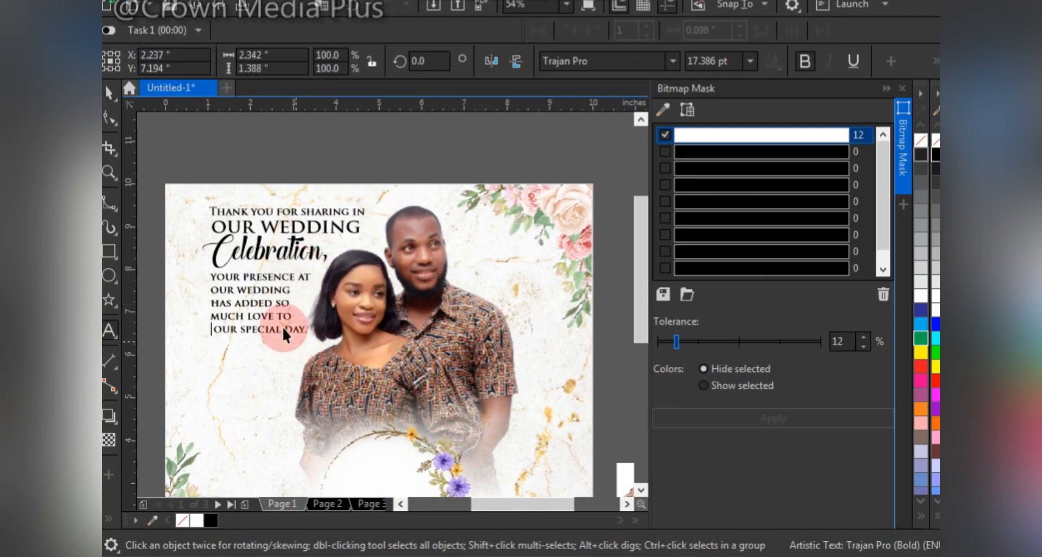
key("ctrl+space")
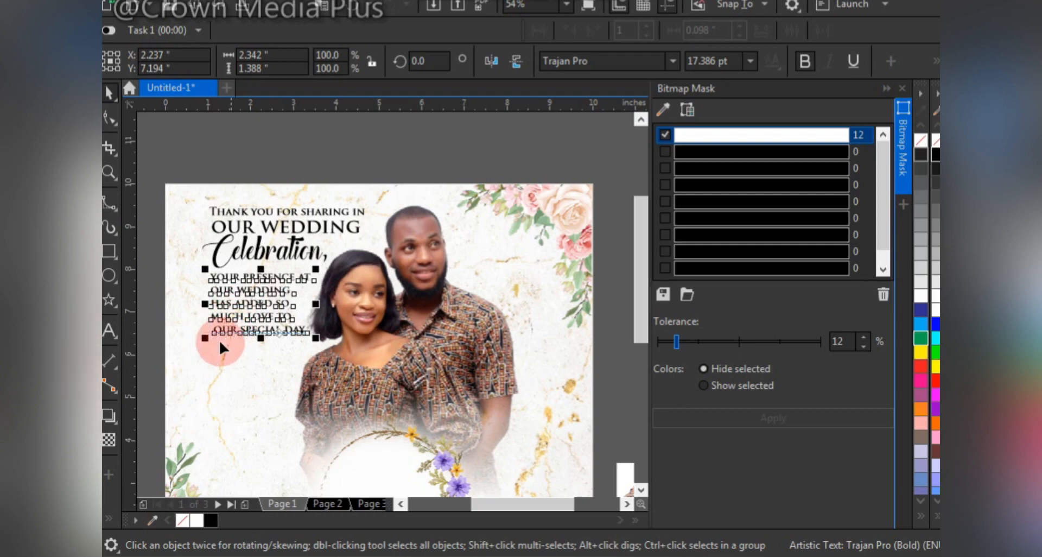
left_click_drag(202, 330, 200, 325)
key("space")
Fill "our wedding" and "Celebration," with dark orange and deselect them.
left_click(306, 237)
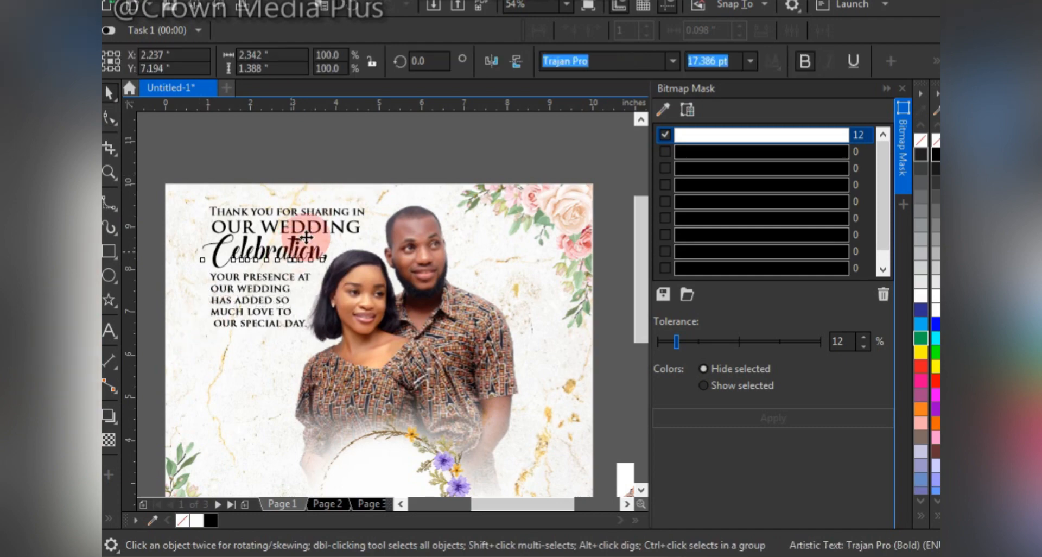
left_click(306, 231, "shift")
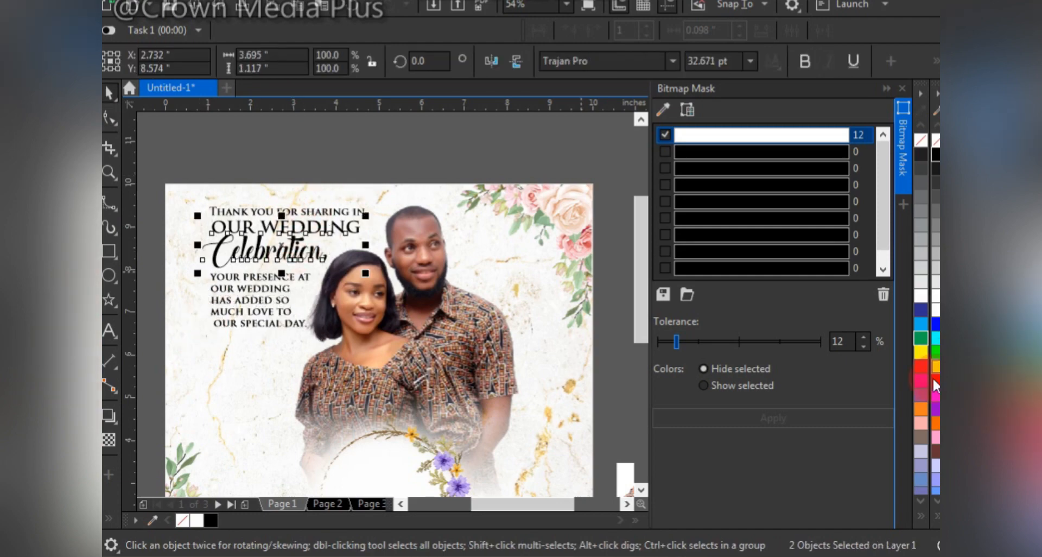
left_click(933, 376)
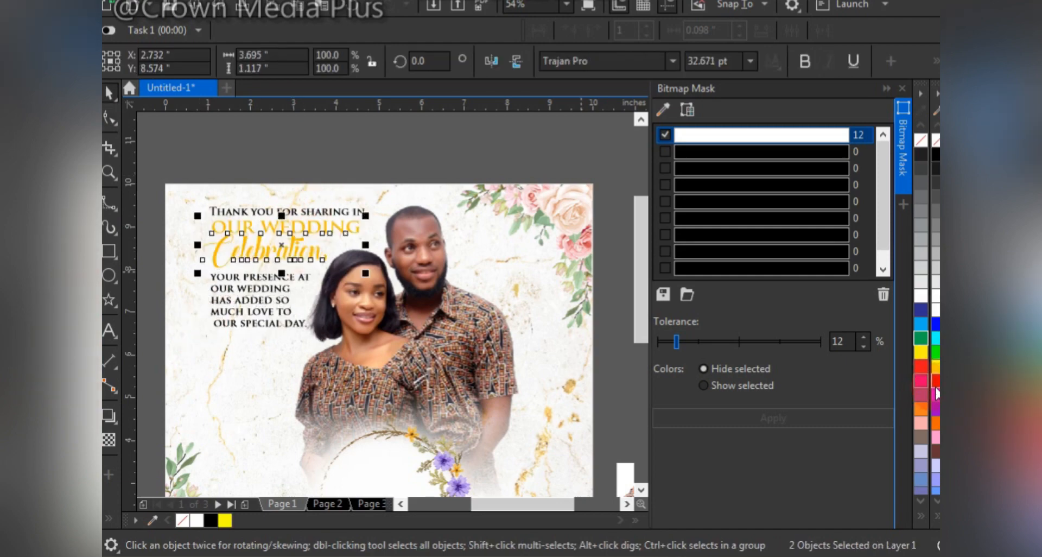
left_click(933, 157)
left_click(295, 157)
Move the hashtag text to just below the page and enlarge it to about 53 pt.
key("F4")
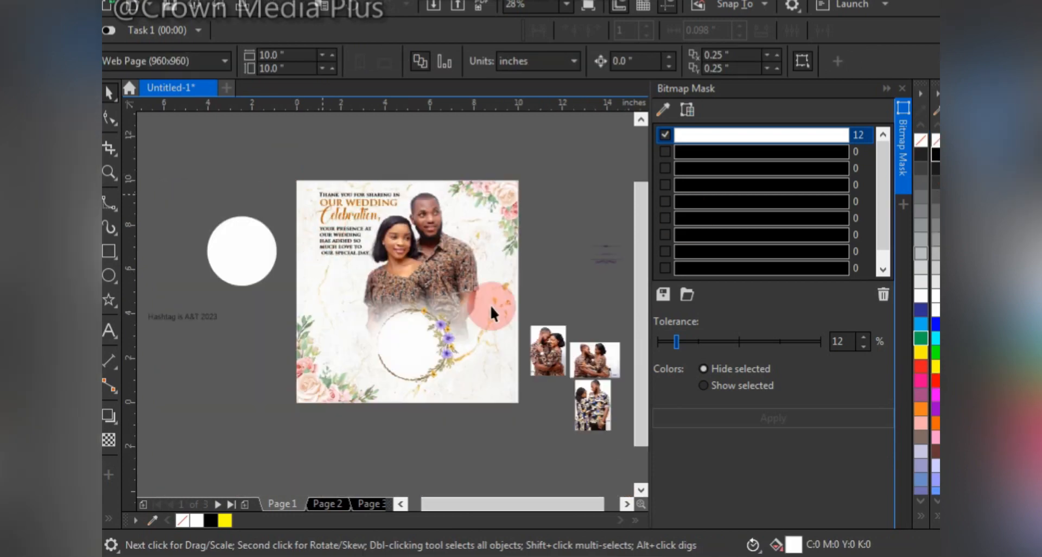
left_click_drag(190, 316, 412, 420)
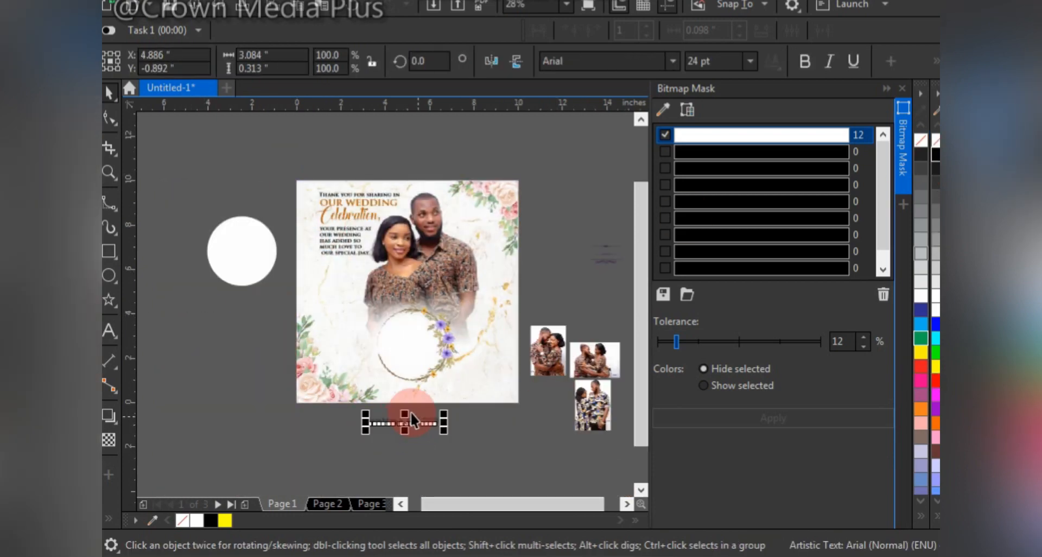
key("F2")
left_click_drag(274, 274, 590, 461)
left_click_drag(411, 386, 479, 351)
Trim the hashtag text so that it reads only "A&T".
double_click(376, 398)
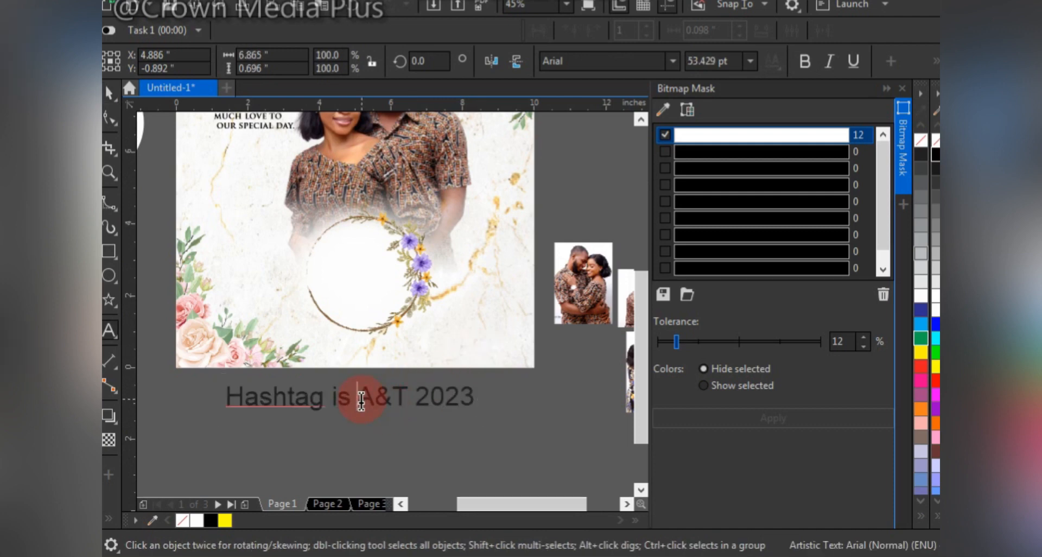
left_click_drag(358, 397, 162, 394)
key("BackSpace")
left_click_drag(282, 399, 388, 401)
key("Return")
key("ctrl+space")
Set "A&T" in The Heart of Everything Demo at about 127 pt and place it in front of the wreath.
left_click_drag(281, 382, 350, 341)
left_click(672, 62)
left_click(627, 113)
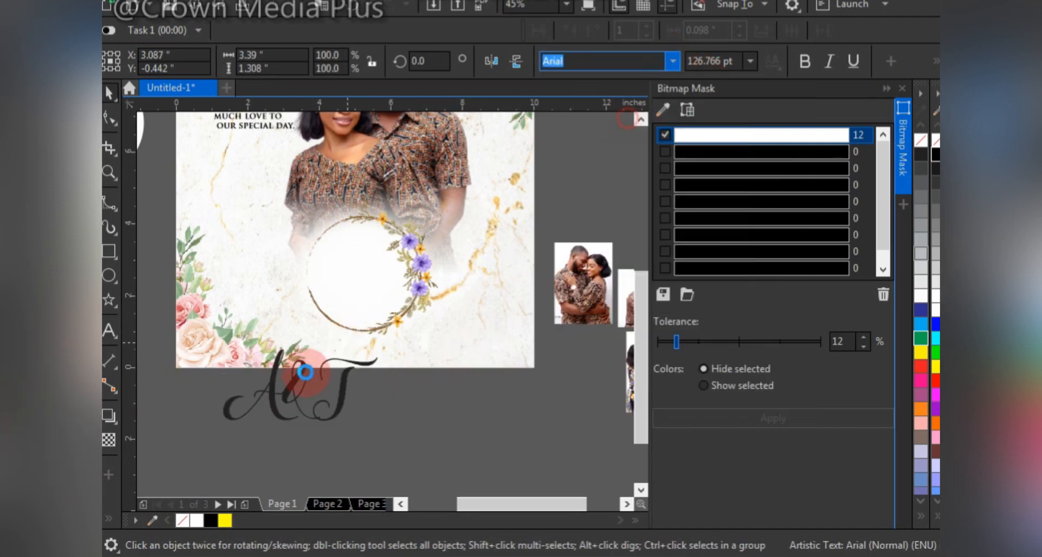
left_click_drag(292, 363, 376, 249)
key("shift+Page_Up")
Fill the "A&T" monogram with dark gold.
left_click(935, 367)
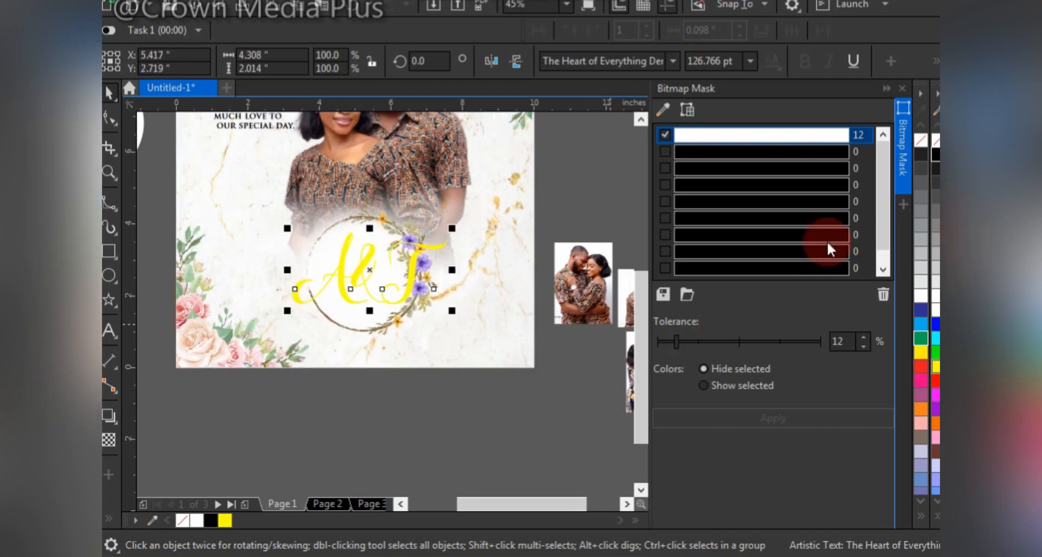
left_click(935, 155, "ctrl")
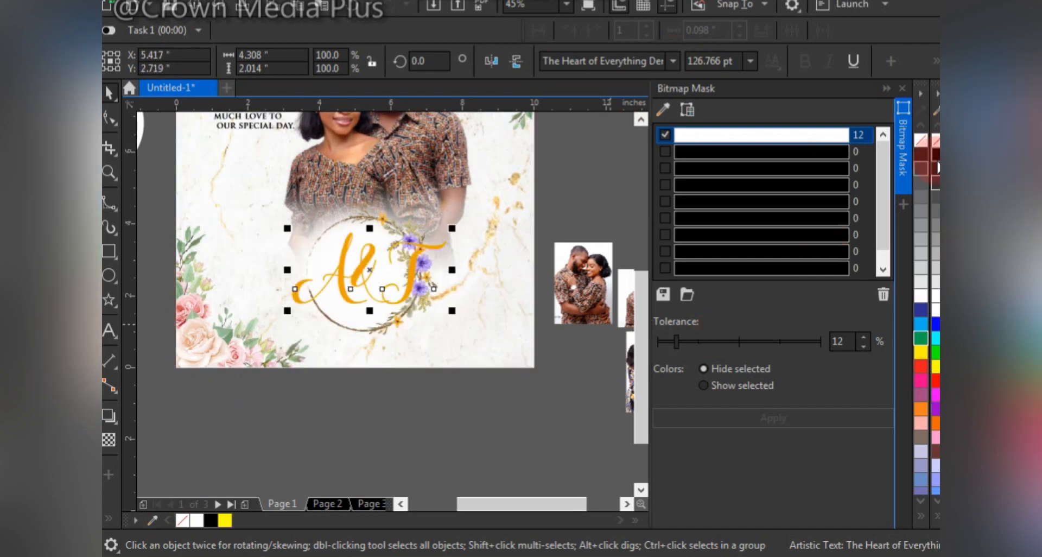
left_click(935, 155, "ctrl")
left_click(935, 155, "ctrl")
Copy the fill of "Celebration," onto the "A&T" monogram.
scroll(381, 301, "down", 2)
key("F2")
left_click(393, 331)
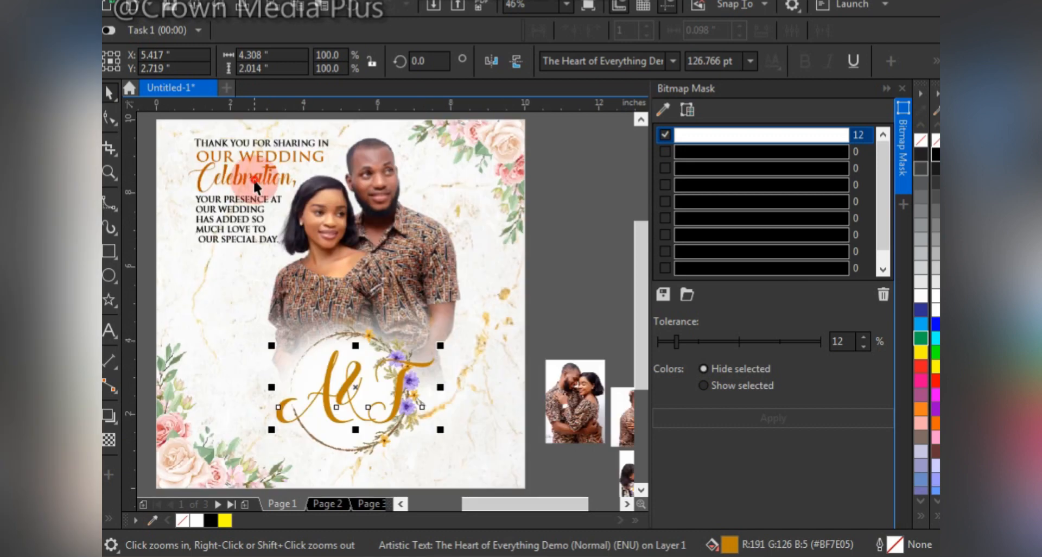
left_click_drag(255, 182, 346, 386)
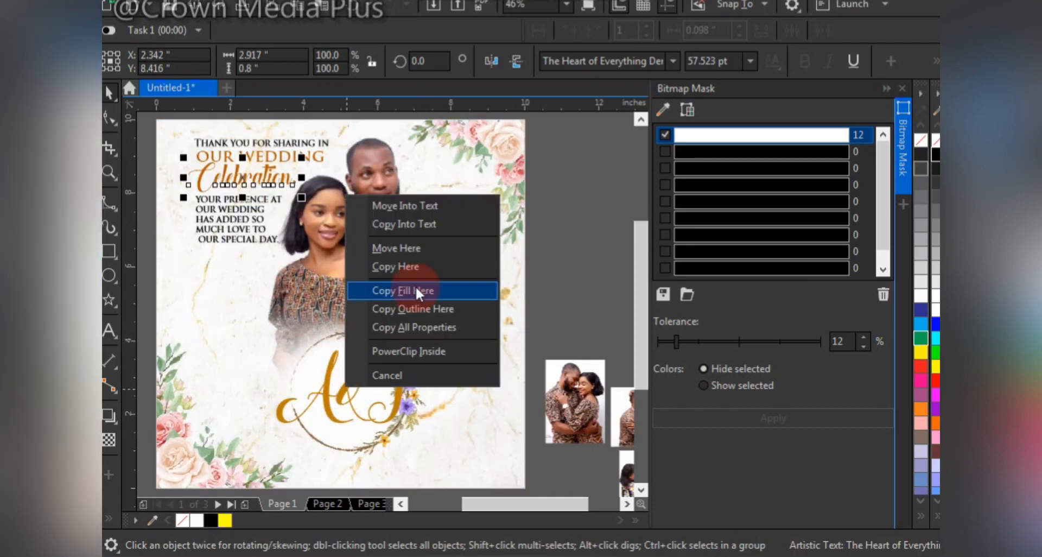
left_click(427, 289)
Scale the monogram down to about 83 pt and move the T separately from the other letters.
left_click(356, 371)
left_click_drag(440, 347, 383, 363)
left_click_drag(313, 411, 370, 398)
Arrange the A and T diagonally inside the wreath, with the ampersand between them at about 57 pt.
key("F2")
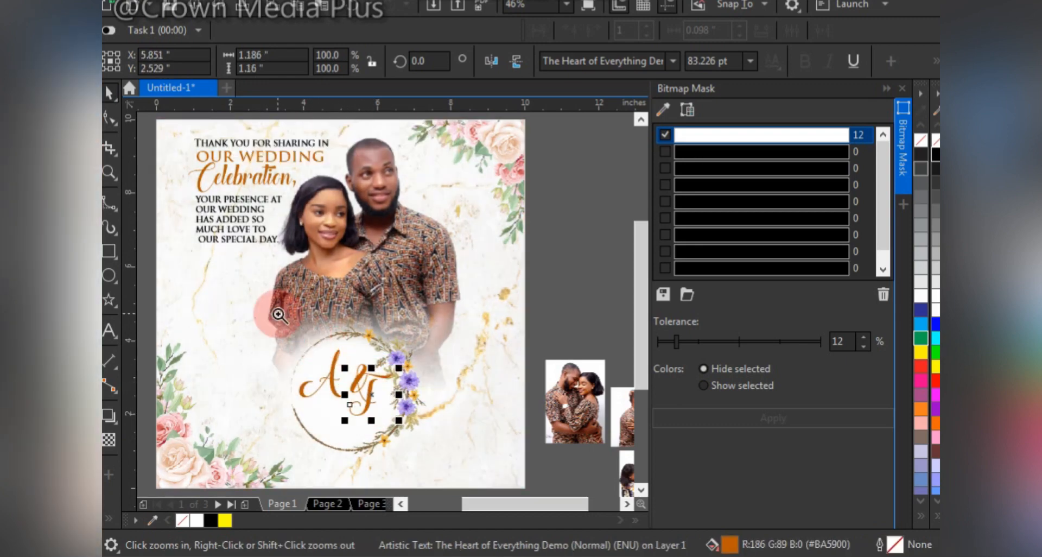
left_click_drag(277, 313, 431, 465)
mouse_move(411, 243)
left_mouse_down()
mouse_move(442, 226)
mouse_move(350, 342)
mouse_move(343, 335)
left_mouse_up()
left_click_drag(429, 327, 416, 366)
left_click_drag(342, 332, 381, 279)
left_click_drag(402, 324, 434, 305)
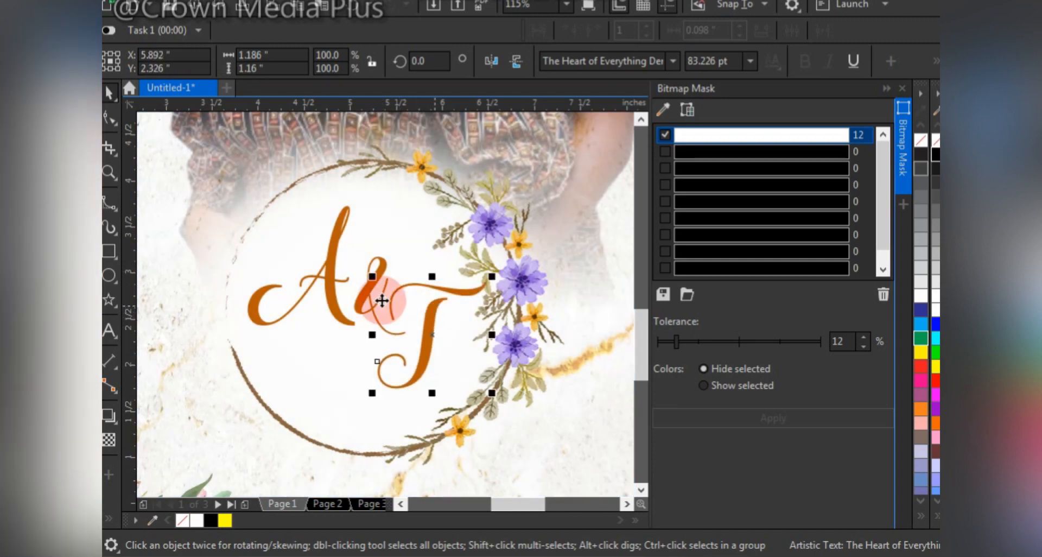
left_click_drag(342, 275, 337, 301)
left_click(376, 277)
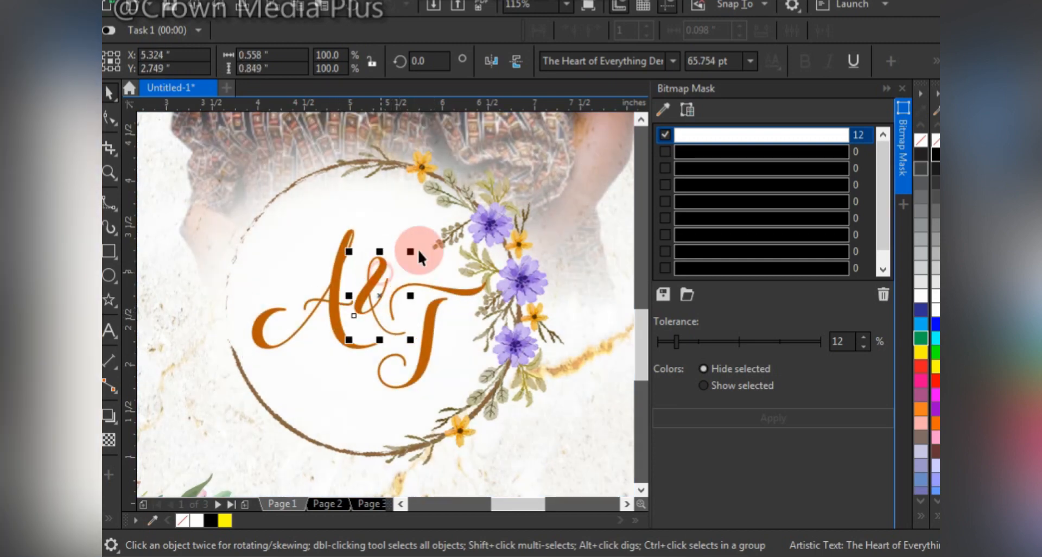
left_click_drag(412, 249, 407, 249)
Group the three monogram characters after shifting them slightly left inside the wreath, and deselect the group.
left_click_drag(229, 193, 510, 427)
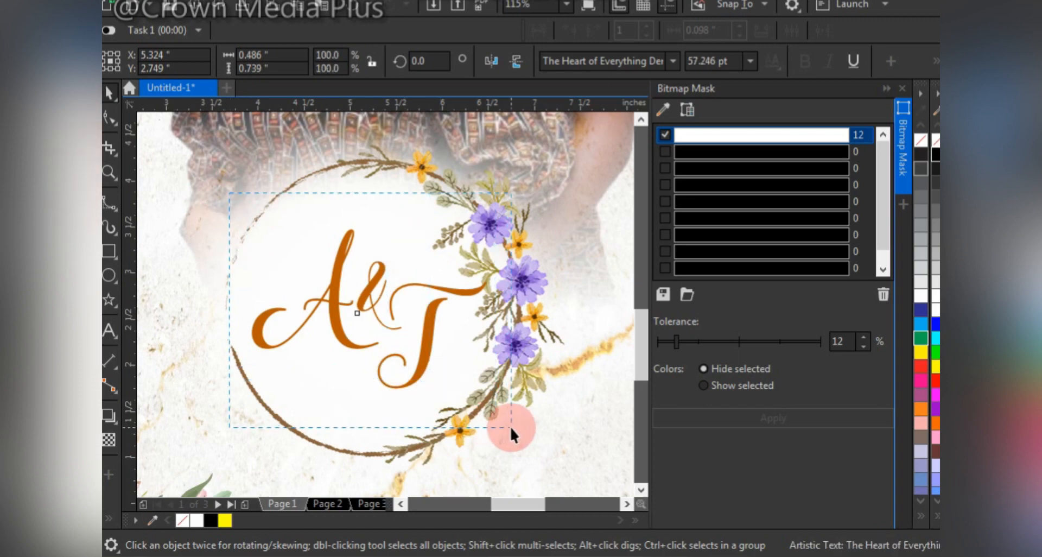
left_click_drag(429, 311, 422, 309)
key("ctrl+g")
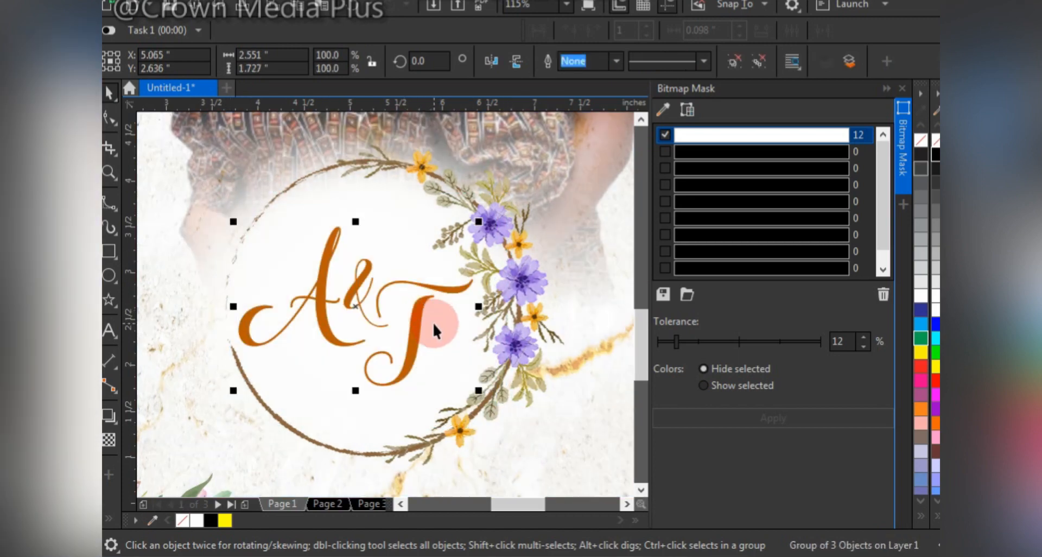
scroll(431, 322, "down", 3)
left_click(413, 399)
key("F4")
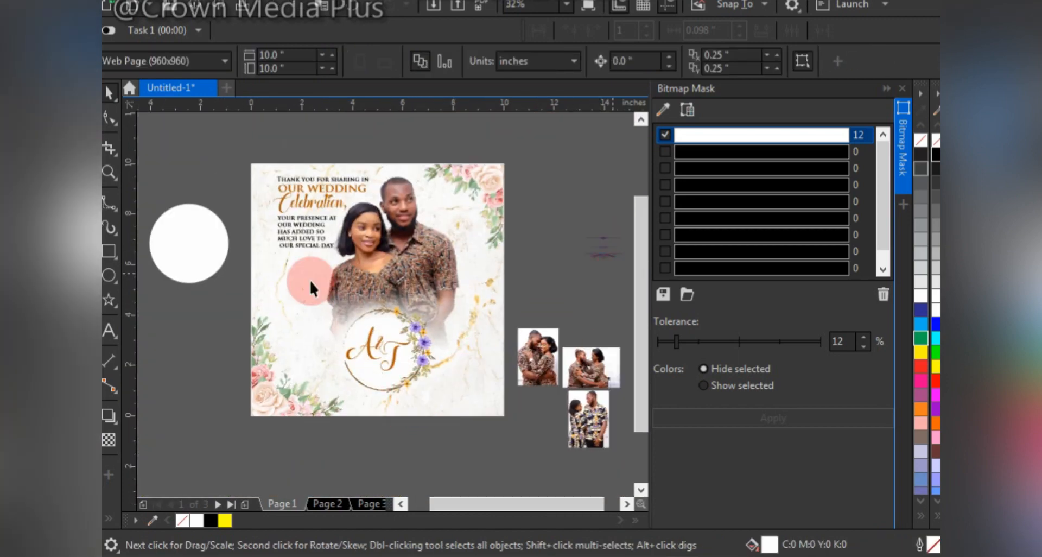
Delete the spare white circle beside the page and place a flourish divider beneath the message paragraph.
left_click(205, 251)
key("Delete")
left_click(597, 255)
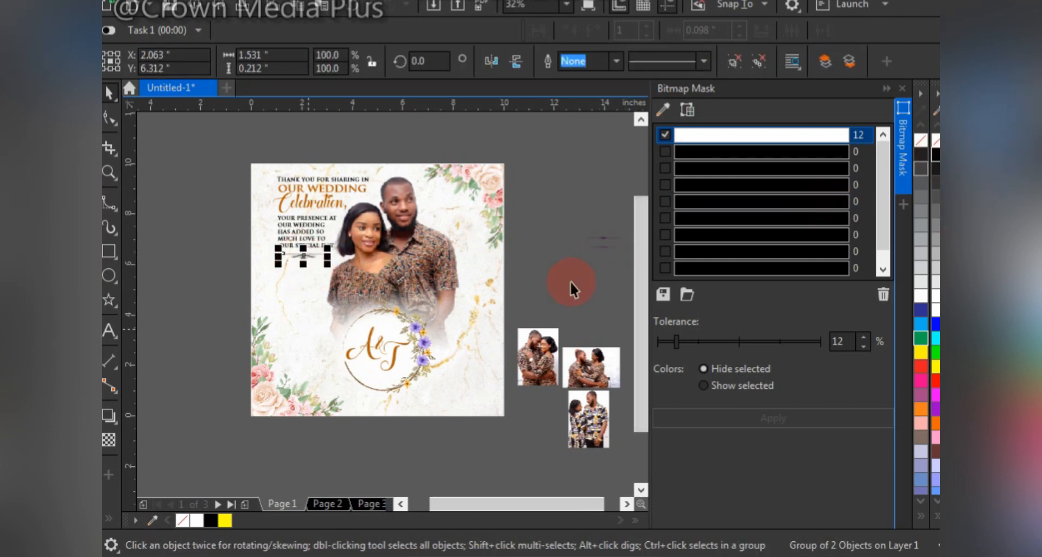
key("F2")
left_click_drag(233, 216, 337, 288)
left_click_drag(395, 304, 428, 318)
key("F4")
left_click(516, 252)
Draw a circle below the flourish divider and copy the monogram's dark orange fill onto it.
left_click(515, 355)
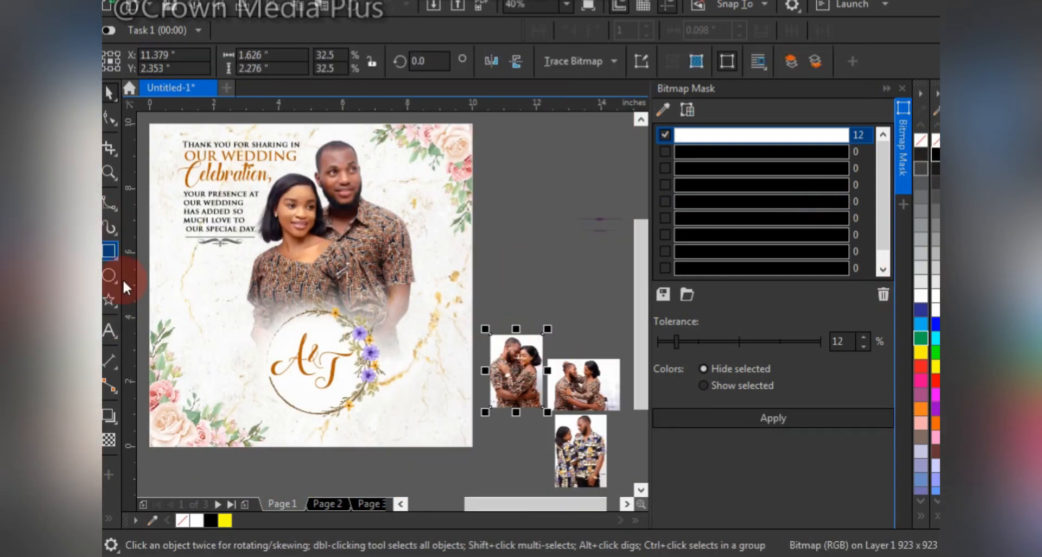
left_click(110, 275)
mouse_move(187, 263)
left_mouse_down()
mouse_move(257, 336)
mouse_move(218, 282)
mouse_move(275, 303)
left_mouse_up()
left_click(317, 353)
right_click(275, 302)
left_click_drag(313, 349, 255, 332)
Create a white inner circle about 2.04 in wide and centre it within the dark orange circle.
left_click(921, 296)
left_click(229, 285, "shift")
key("c")
key("e")
left_click(229, 286)
left_click(199, 263, "shift")
left_click(206, 279)
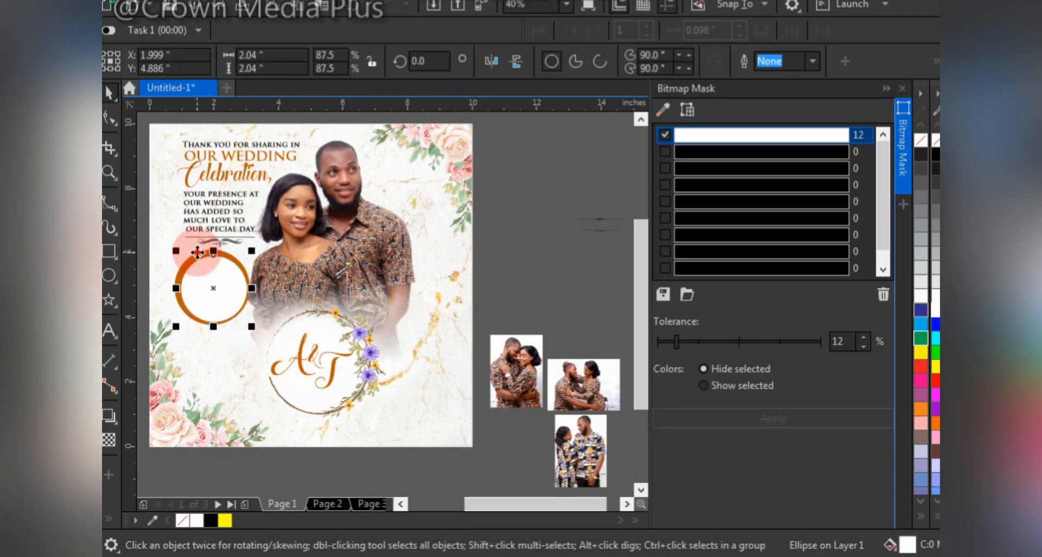
left_click(198, 252, "shift")
key("c")
key("e")
PowerClip the embracing-couple portrait photo into the inner circle and enlarge it to about 2.11 by 2.95 in to fill it.
left_click(515, 374)
left_click_drag(515, 374, 212, 291)
left_click(274, 344)
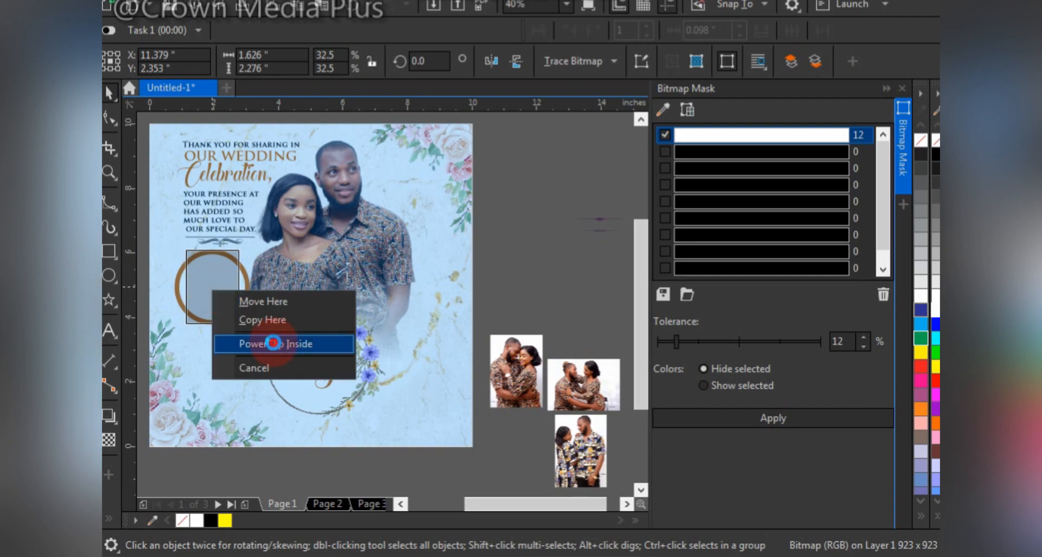
left_click(224, 290, "ctrl")
left_click_drag(240, 329, 247, 339)
left_click_drag(222, 269, 223, 281)
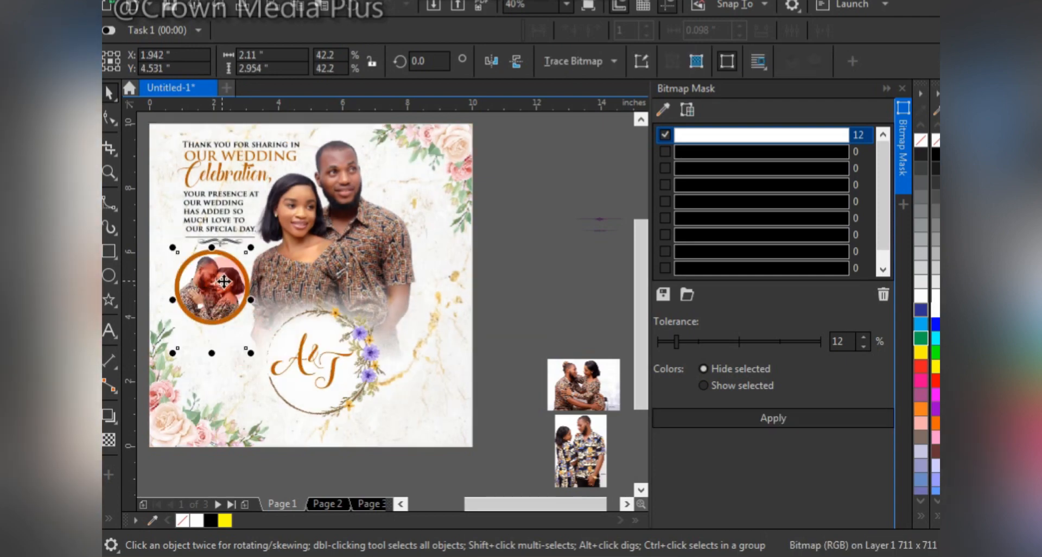
Group the circular photo with its dark orange frame, lower it slightly under the flourish, and duplicate it directly beneath itself.
left_click(206, 277)
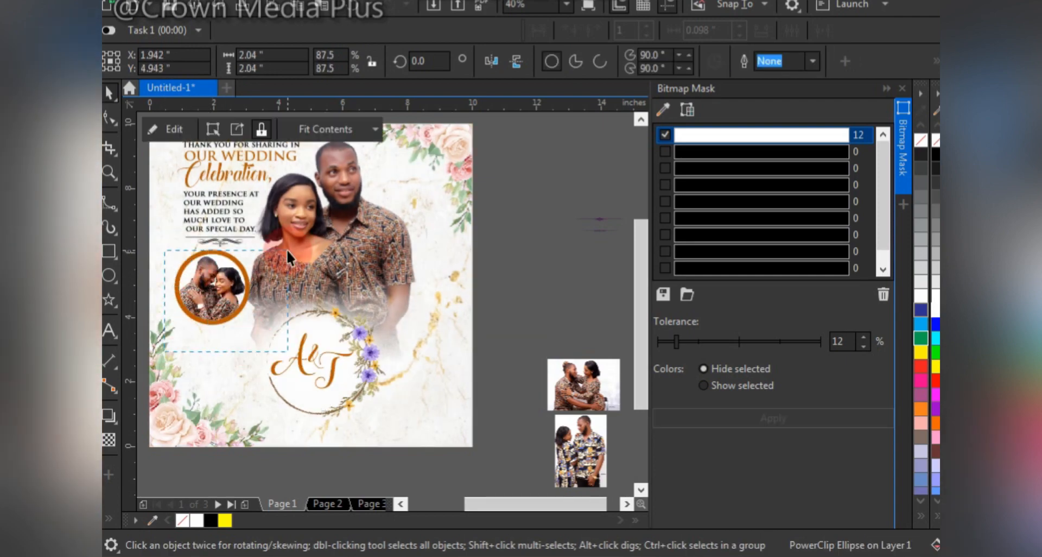
left_click_drag(287, 249, 286, 245)
key("ctrl+g")
left_click_drag(218, 266, 223, 353)
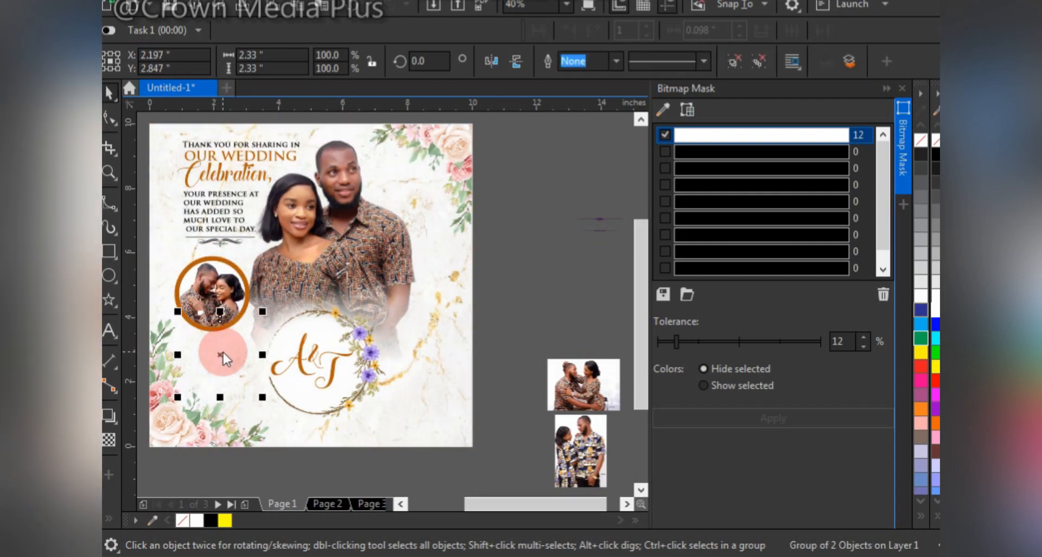
right_click(222, 352)
left_click(203, 387, "ctrl")
left_click(313, 462)
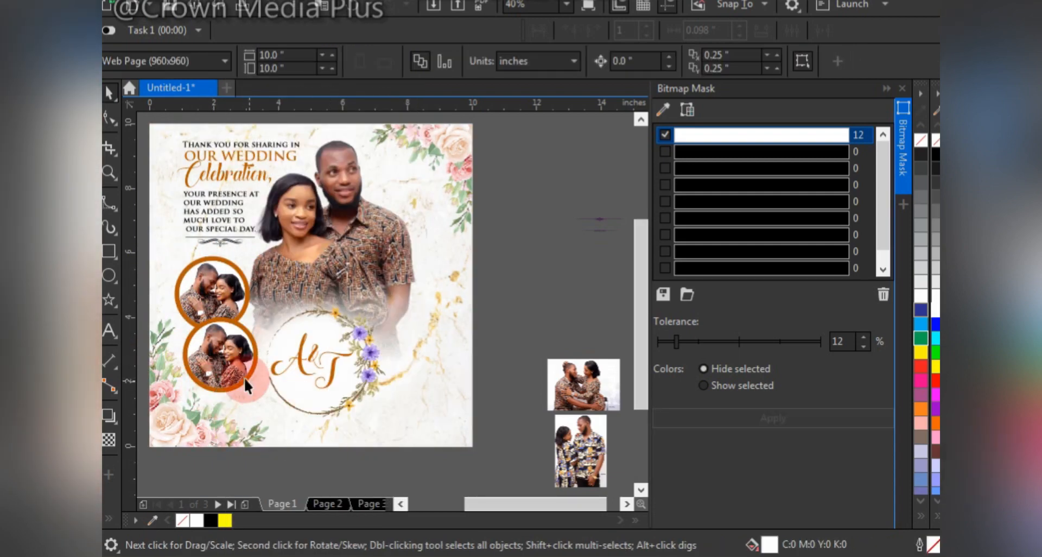
Shrink the lower framed photo, tuck it against the upper one, and duplicate it to the right of the wreath monogram.
left_click(247, 379, "ctrl")
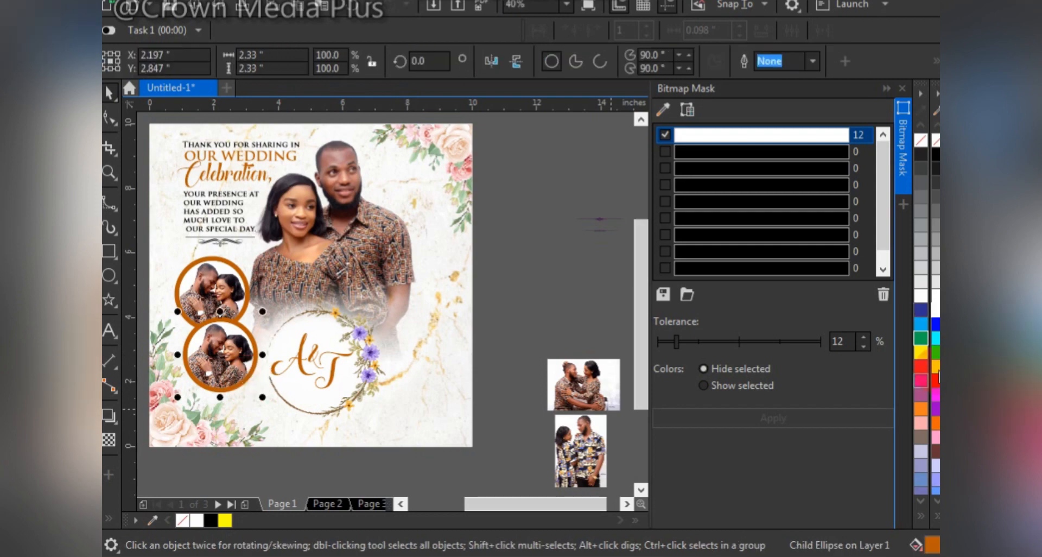
left_click(188, 310)
left_click(230, 338)
left_click_drag(261, 315, 246, 331)
left_click_drag(210, 367, 224, 342)
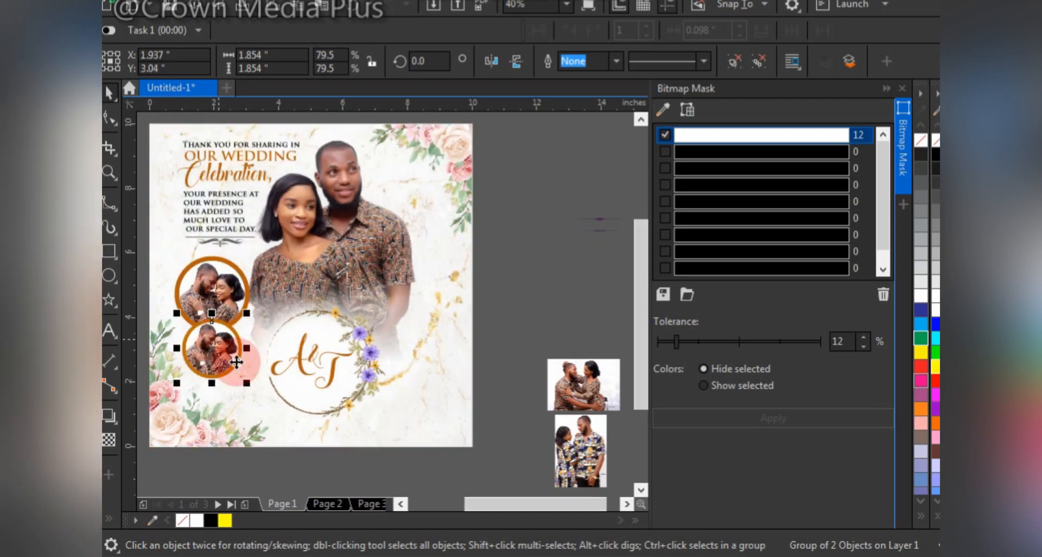
left_click_drag(246, 383, 251, 387)
left_click_drag(226, 353, 440, 334)
left_click(552, 347)
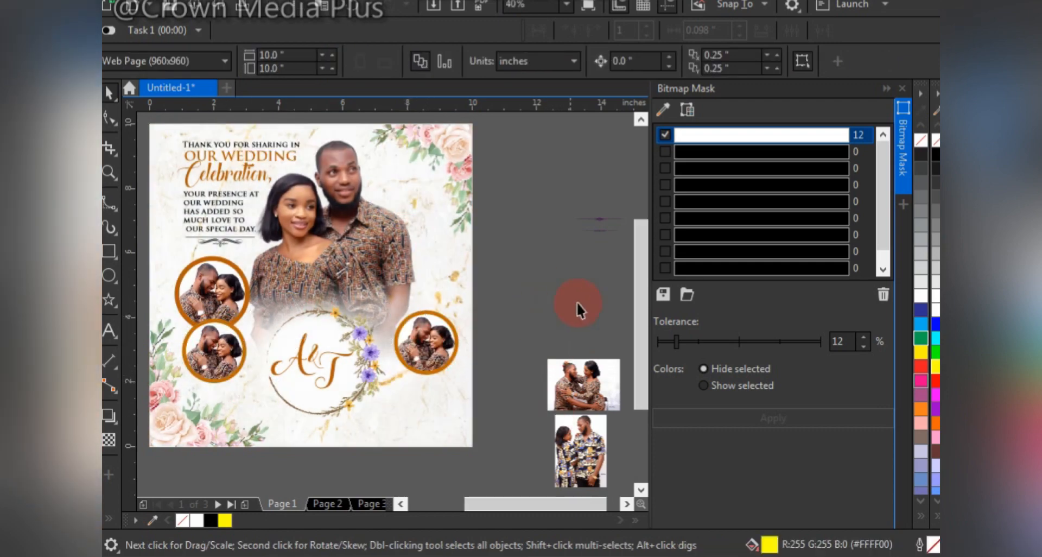
Delete the leftover flourish pieces lying beside the page.
left_click_drag(623, 222, 635, 198)
key("Delete")
key("F4")
Enlarge the framed photo right of the monogram to about 2.25 in and position it beside the wreath.
left_click_drag(433, 354, 434, 373)
left_click_drag(390, 399, 382, 410)
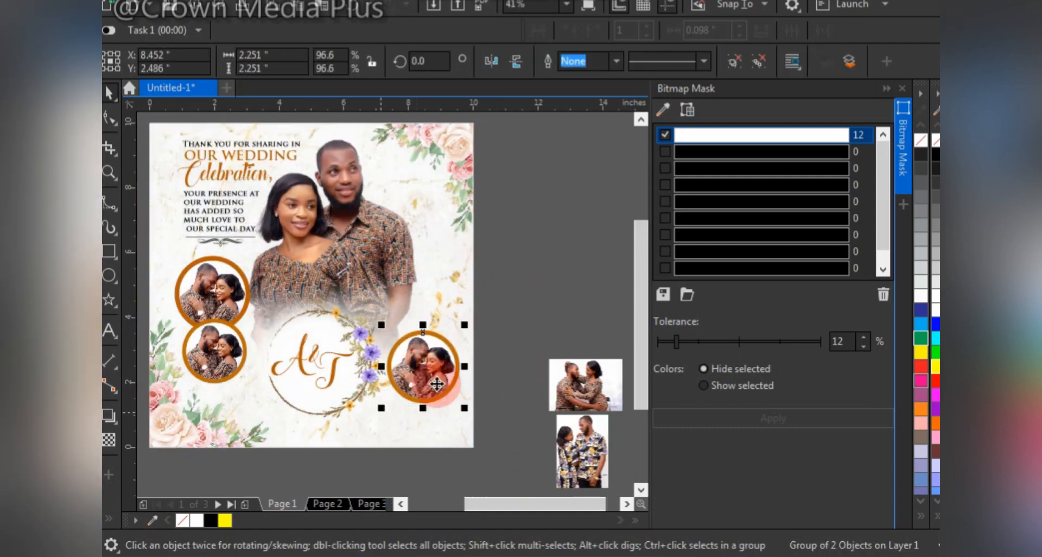
left_click_drag(441, 377, 448, 379)
left_click(333, 386)
Remove the portrait photos from inside the right circle and the lower left circle.
left_click(416, 366, "alt")
key("Delete")
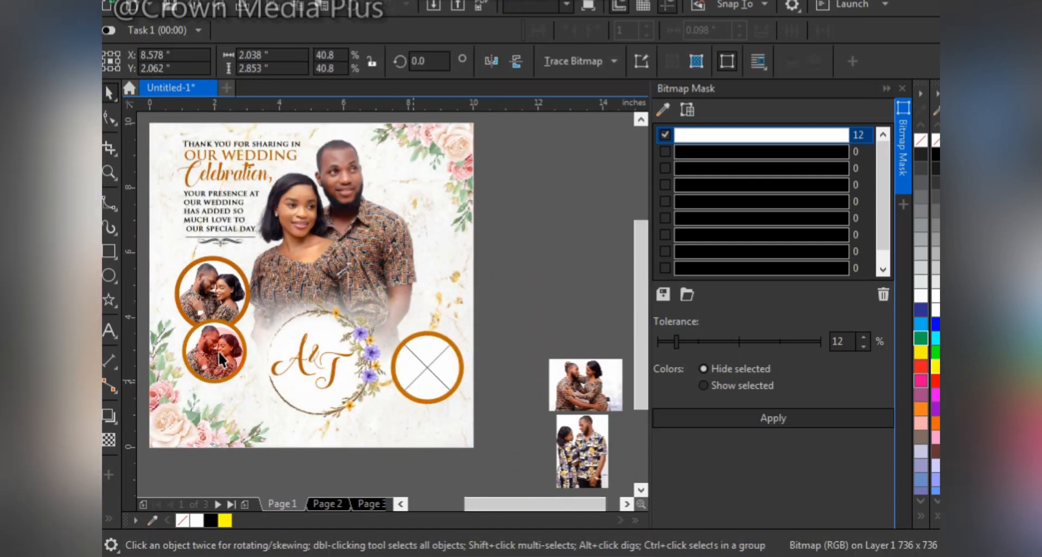
left_click(214, 342, "alt")
key("Delete")
PowerClip the landscape couple photo into the lower left circle, centre it and scale it to about 2.71 by 1.94 in.
left_click(582, 379)
left_click_drag(581, 378, 221, 362)
left_click(220, 361, "alt")
left_click_drag(261, 334, 272, 325)
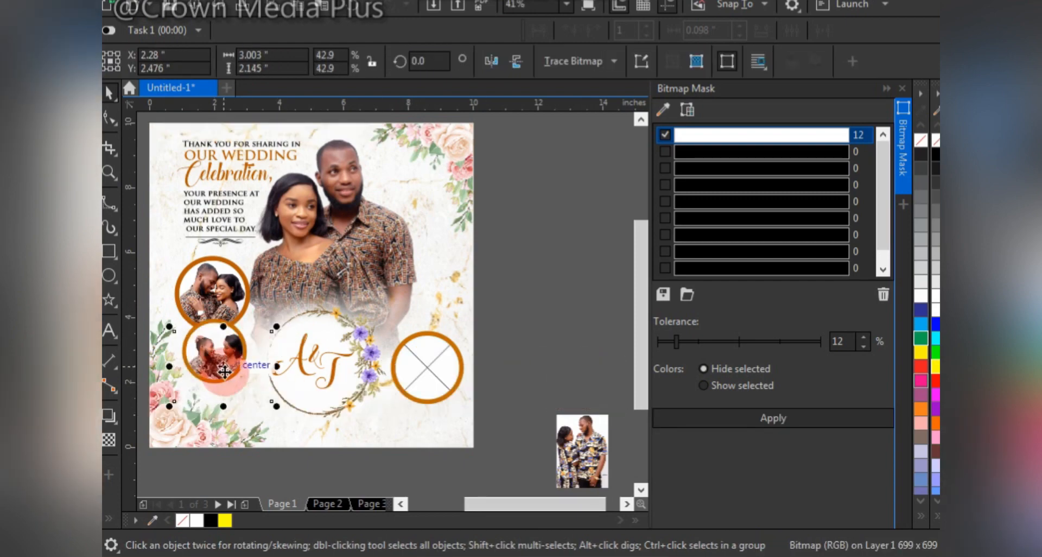
left_click_drag(222, 369, 218, 364)
left_click_drag(274, 315, 268, 320)
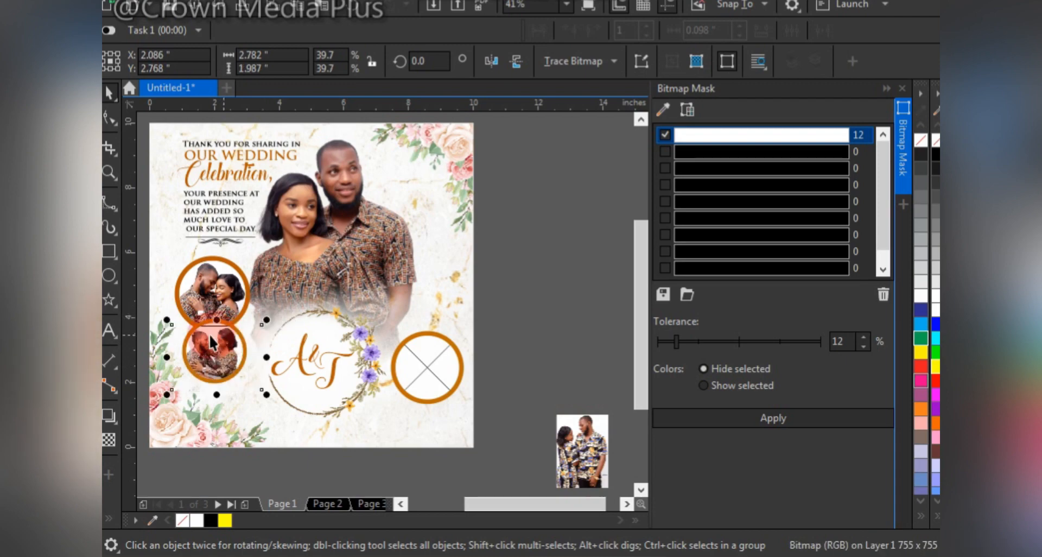
scroll(209, 333, "up", 2)
left_click_drag(224, 382, 227, 380)
left_click(319, 449)
left_click_drag(316, 441, 313, 438)
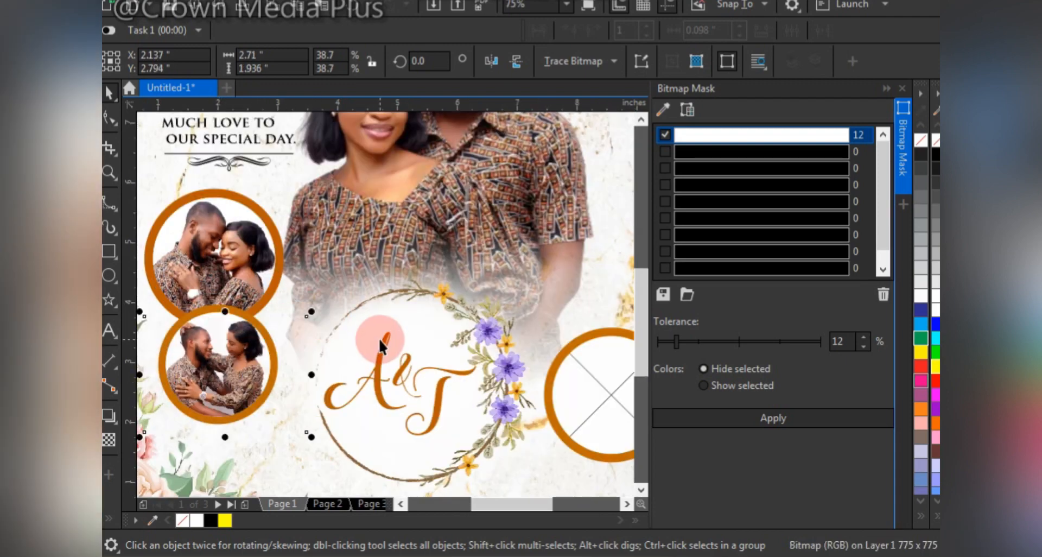
PowerClip the remaining portrait photo of the couple into the right circle and enlarge it to about 1.91 by 2.68 in.
key("F4")
left_click(587, 442)
left_click_drag(587, 442, 443, 379)
left_click(534, 278)
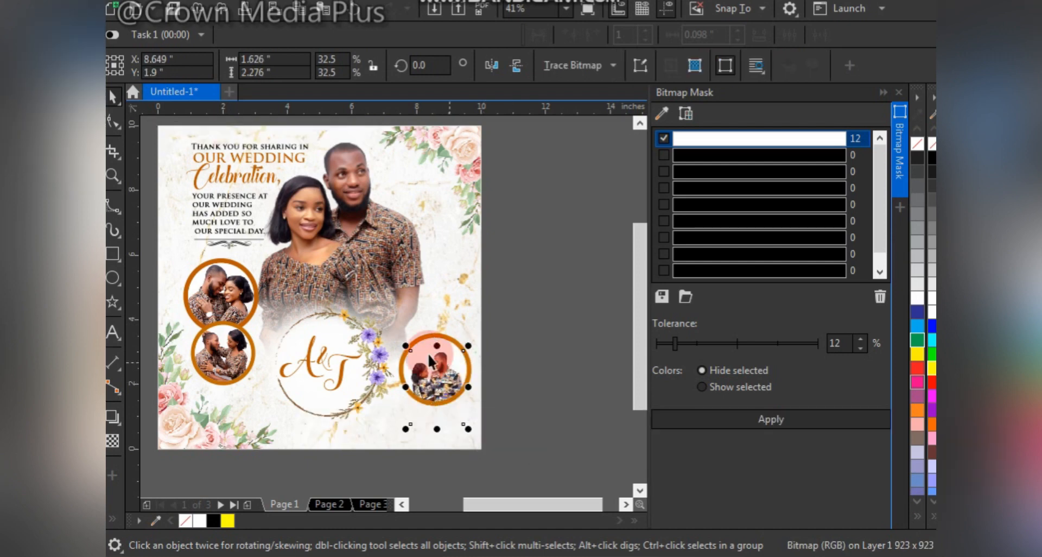
left_click_drag(397, 332, 395, 343)
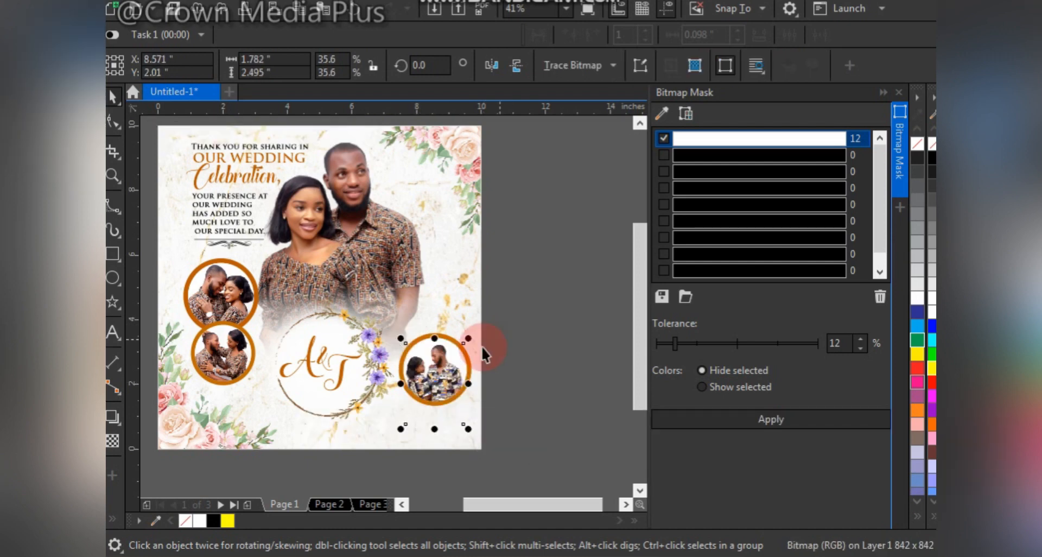
left_click_drag(470, 336, 473, 331)
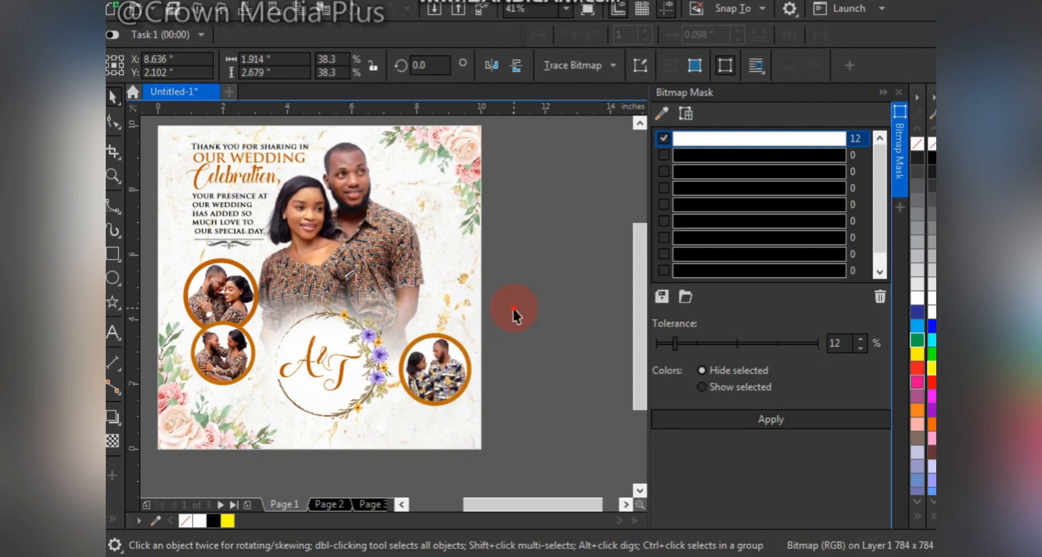
Enlarge the right framed photo group to about 2.36 in and reposition it beside the wreath.
left_click_drag(525, 301, 389, 430)
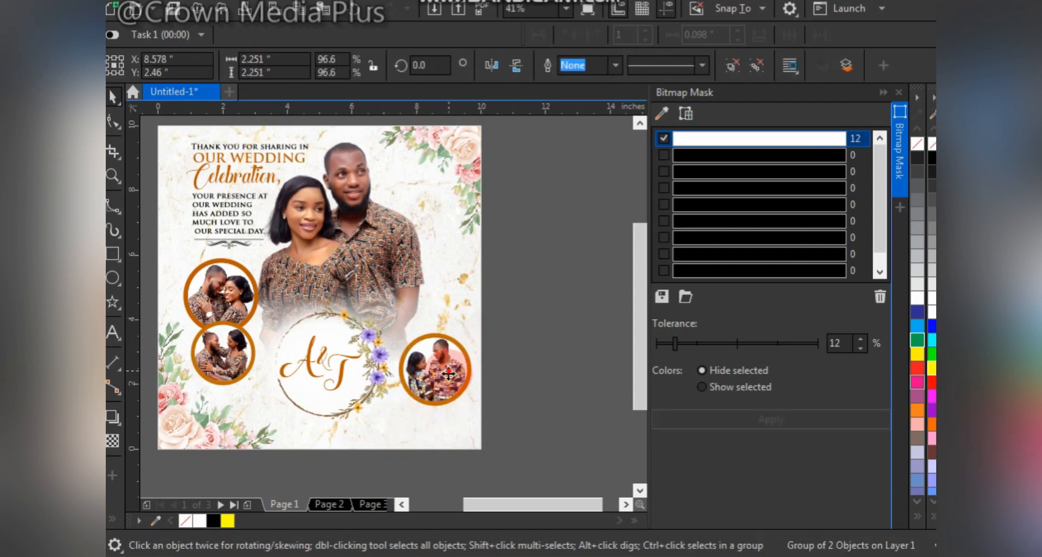
left_click_drag(448, 373, 446, 404)
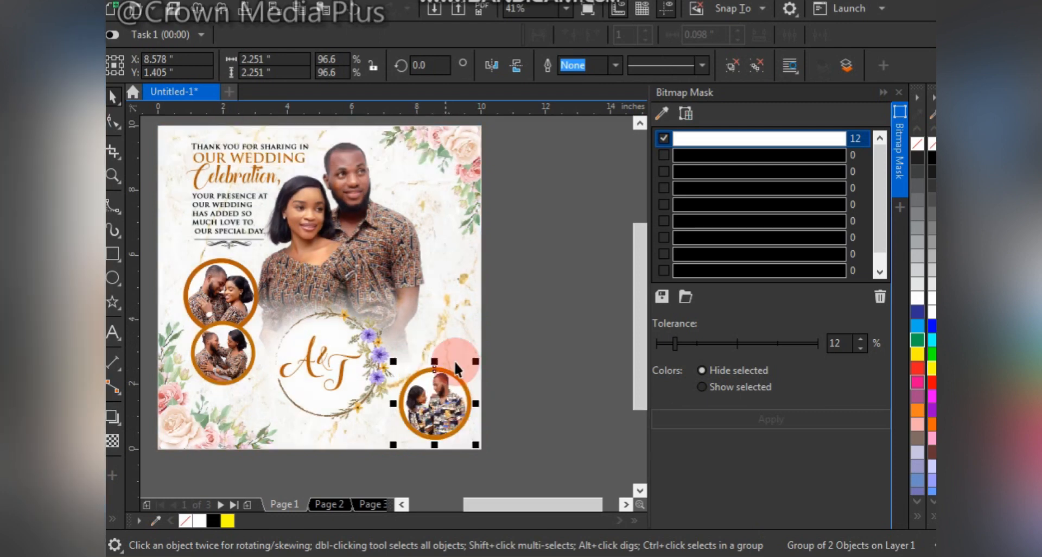
left_click_drag(394, 361, 389, 358)
mouse_move(438, 388)
left_mouse_down()
mouse_move(437, 415)
mouse_move(445, 384)
left_mouse_up()
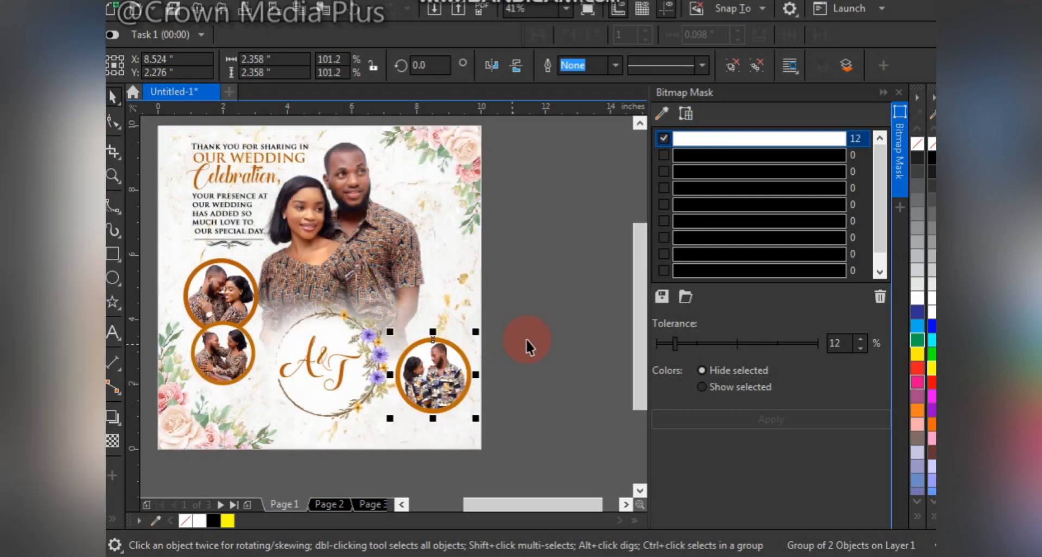
left_click(532, 334)
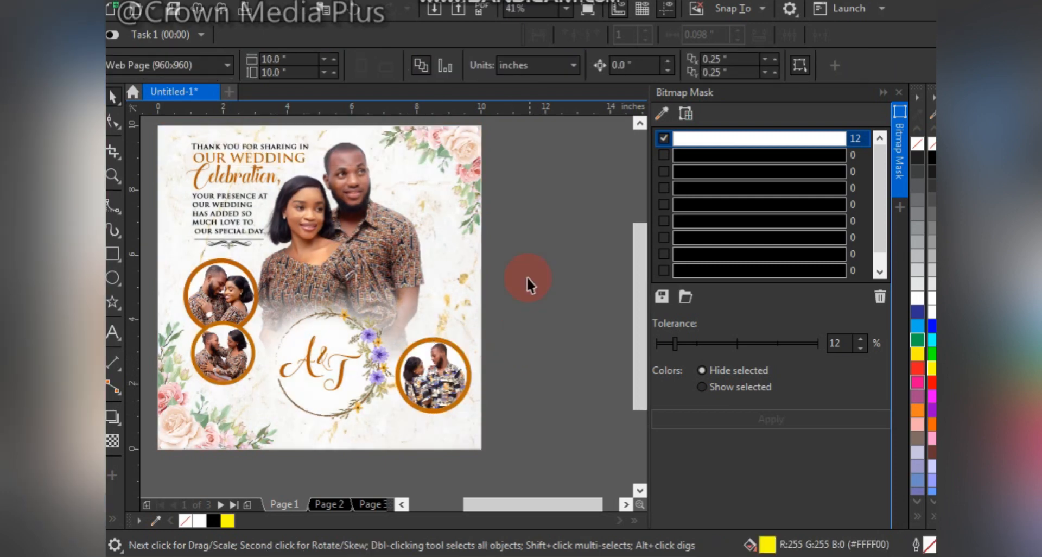
Paste the heart and gold rings artwork, and place the heart at about 1.21 by 1.35 in on the wreath's lower edge.
right_click(534, 194)
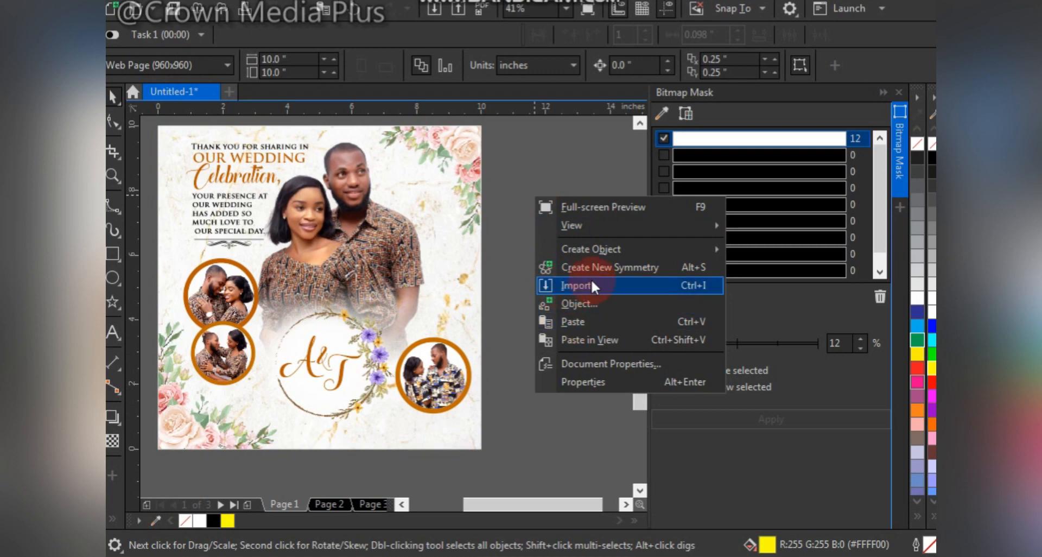
left_click(574, 320)
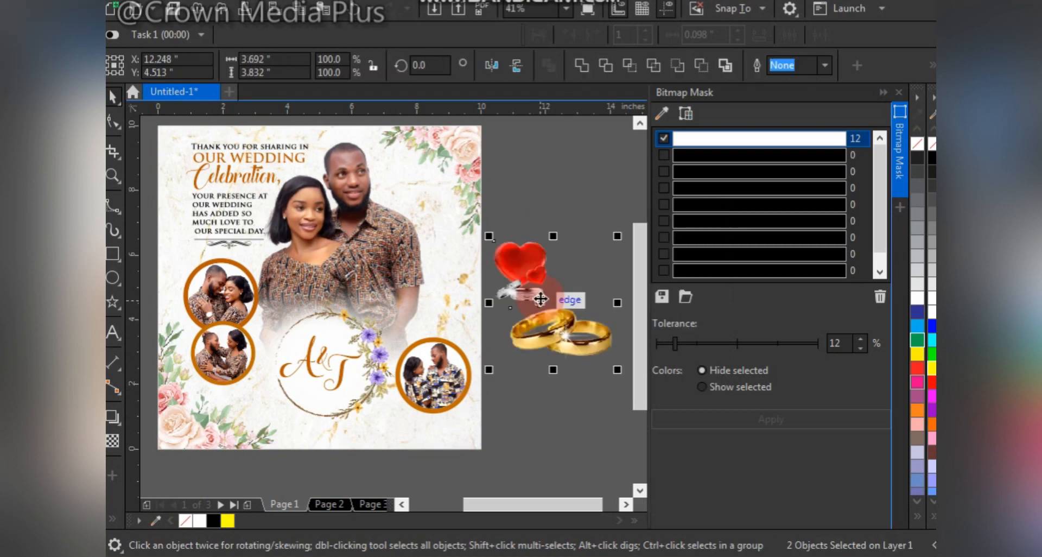
left_click(515, 271)
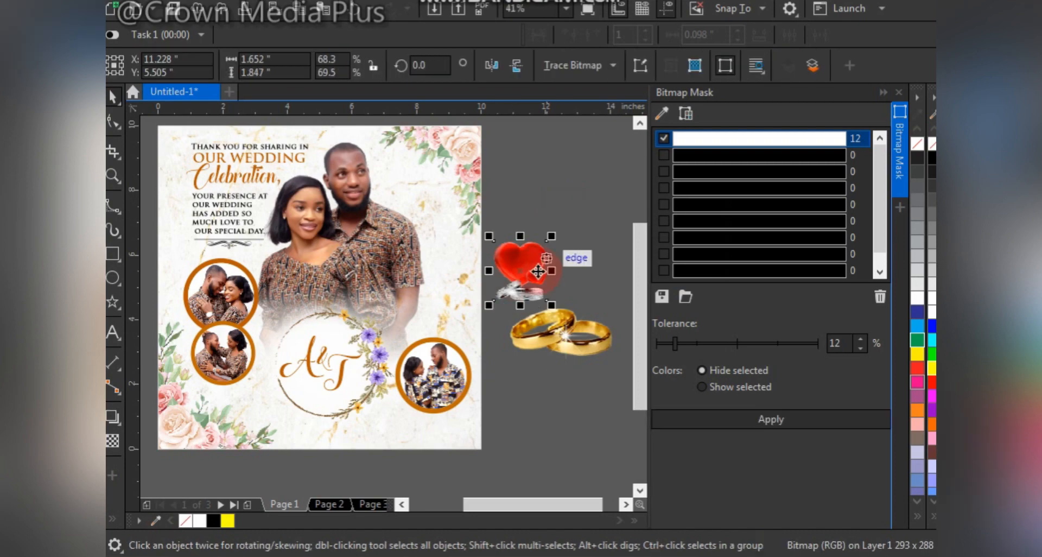
left_click_drag(532, 265, 330, 389)
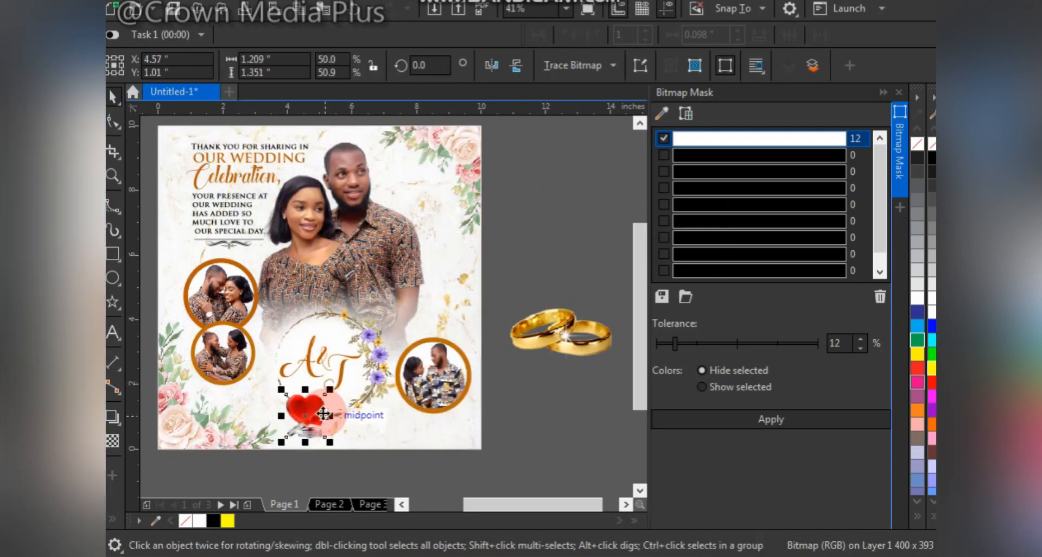
Convert the gold rings to a 300 dpi RGB bitmap with anti-aliasing and a transparent background.
left_click(579, 333)
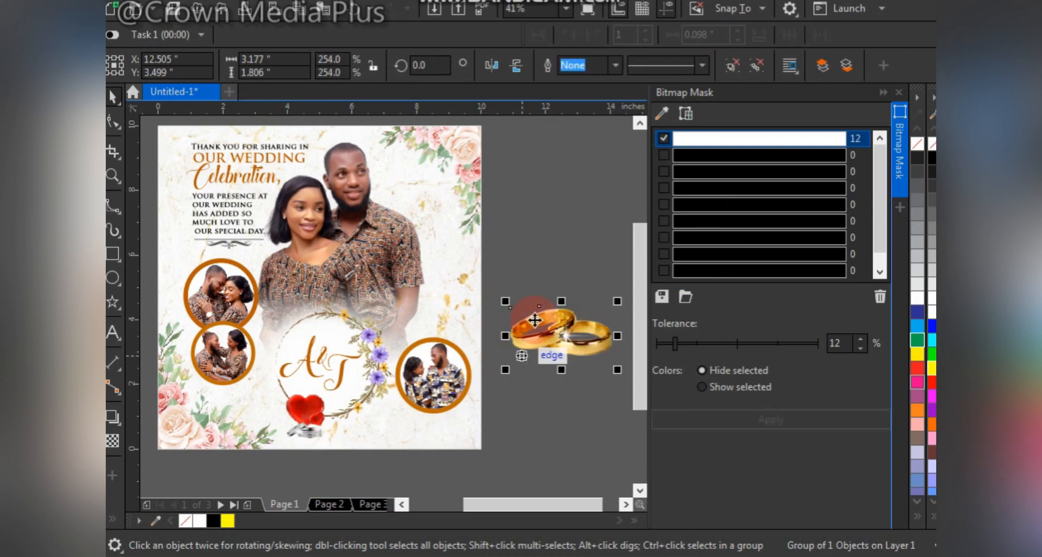
left_click_drag(537, 336, 514, 355)
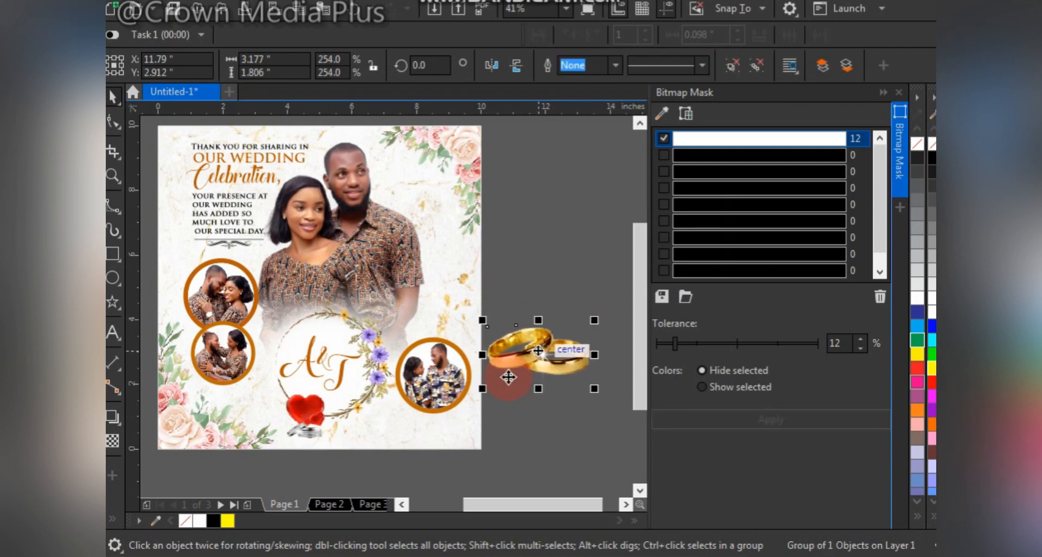
left_click(391, 2)
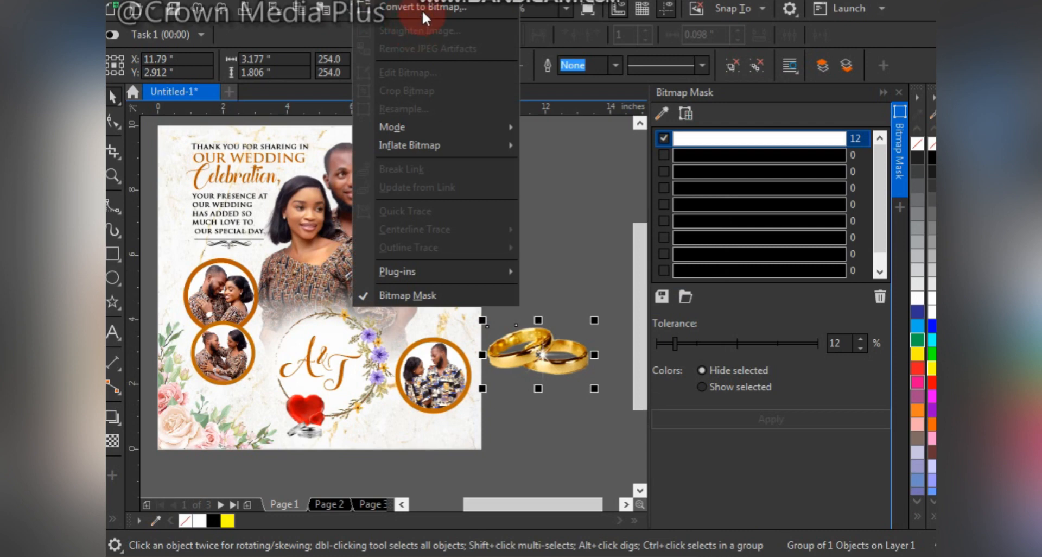
left_click(424, 8)
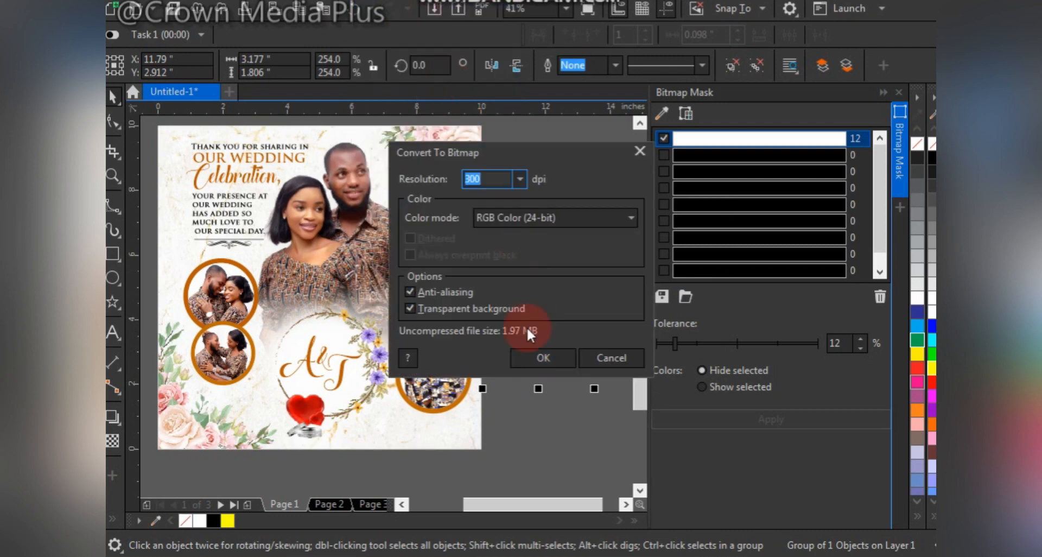
left_click(539, 359)
PowerClip the gold rings into the marble background's lower right corner and enlarge them to about 5.38 by 3.06 in.
left_click_drag(407, 424, 407, 428)
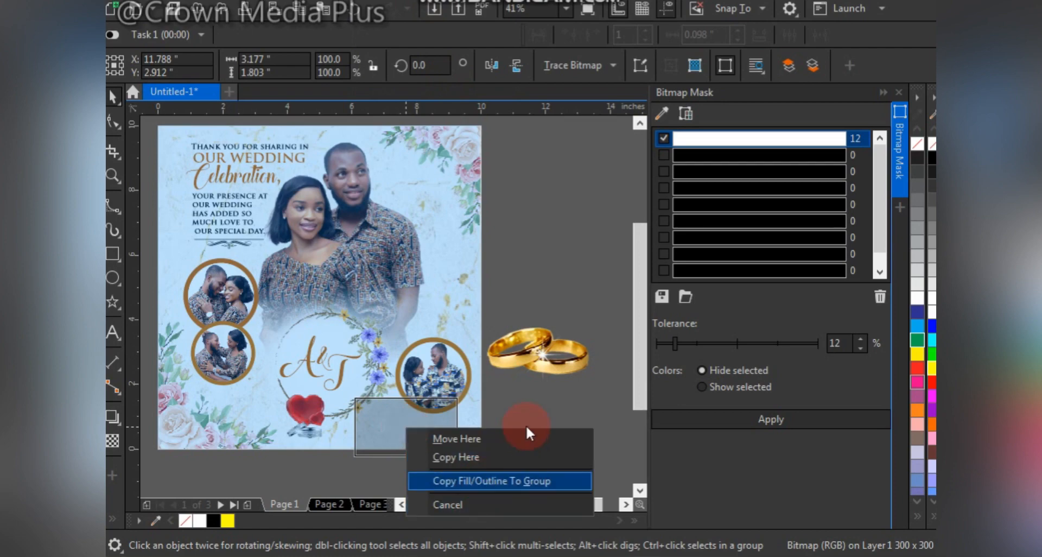
left_click(558, 345)
left_click_drag(536, 350, 477, 439)
left_click(519, 492)
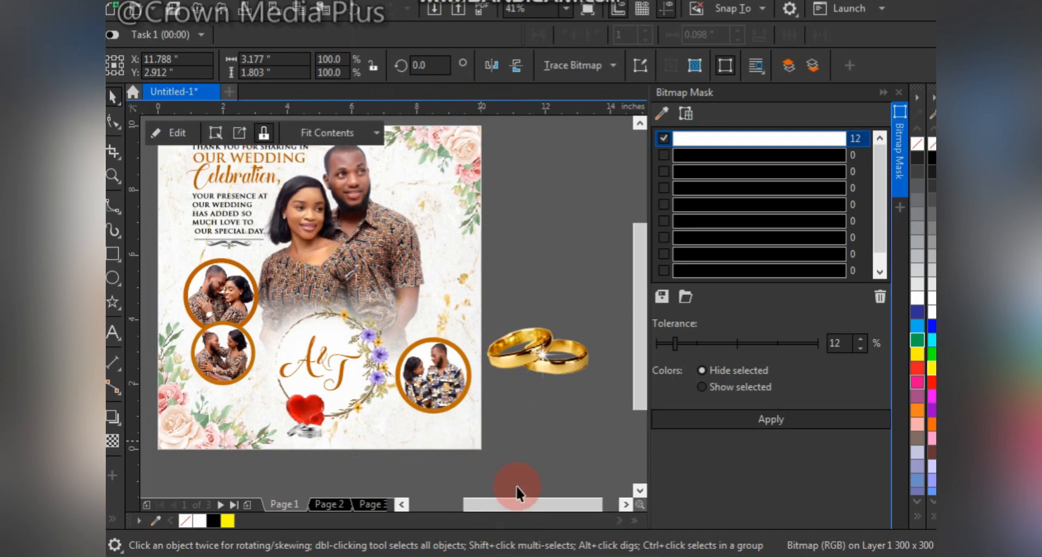
left_click(423, 437)
left_click_drag(478, 442, 423, 437)
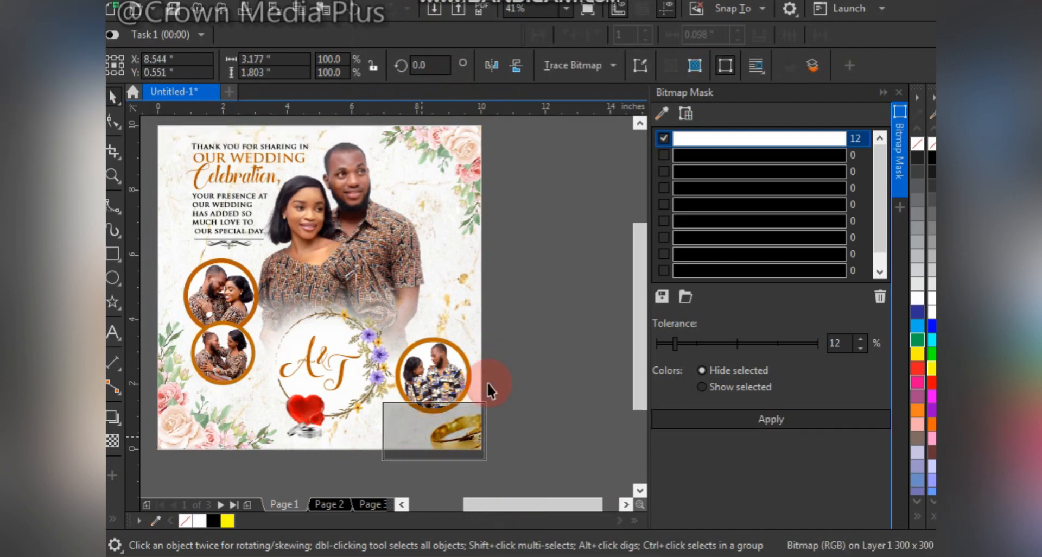
left_click_drag(482, 402, 516, 378)
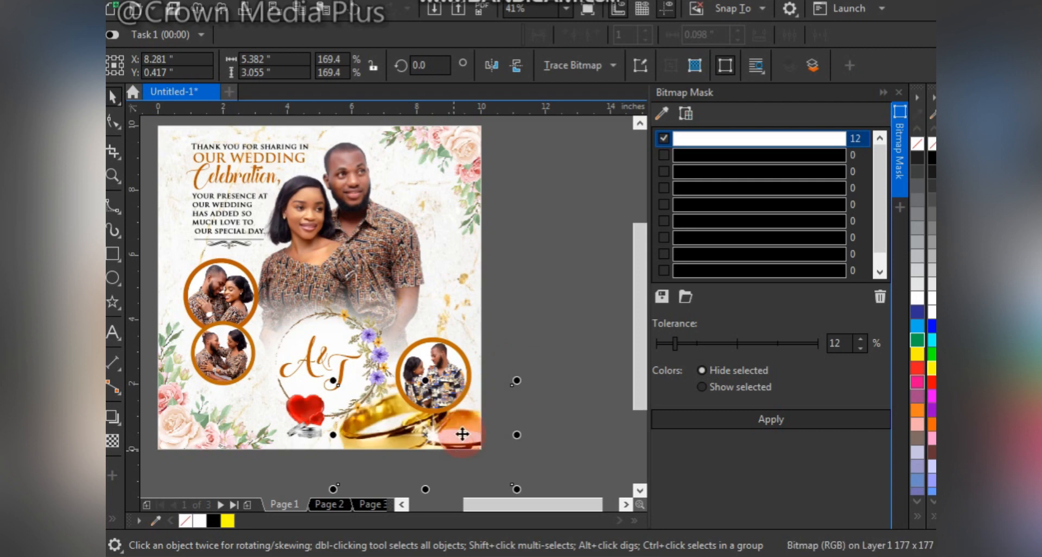
mouse_move(456, 437)
left_mouse_down()
mouse_move(472, 437)
mouse_move(453, 445)
left_mouse_up()
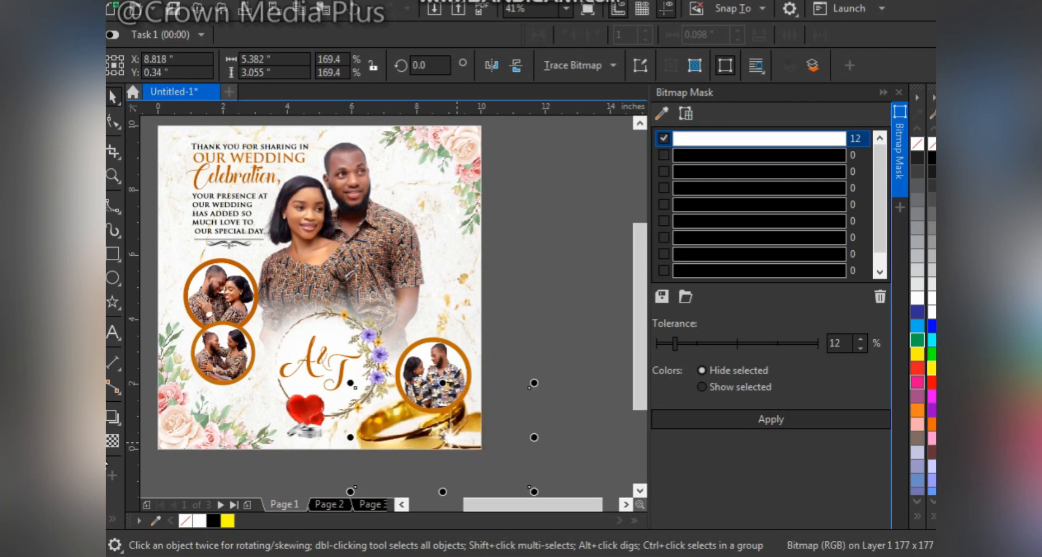
Fade the gold rings into the marble background with the Transparency tool.
left_click(114, 440)
left_click_drag(405, 371, 434, 374)
left_click(526, 415)
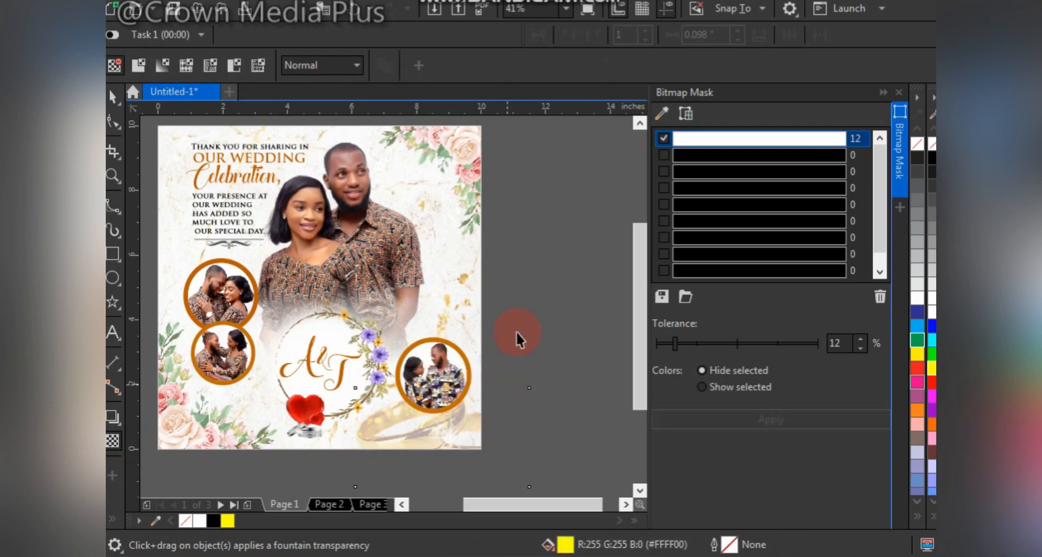
key("space")
Move the right framed photo up so it sits clear above the faded rings.
left_click_drag(528, 304, 379, 441)
left_click_drag(443, 376, 444, 359)
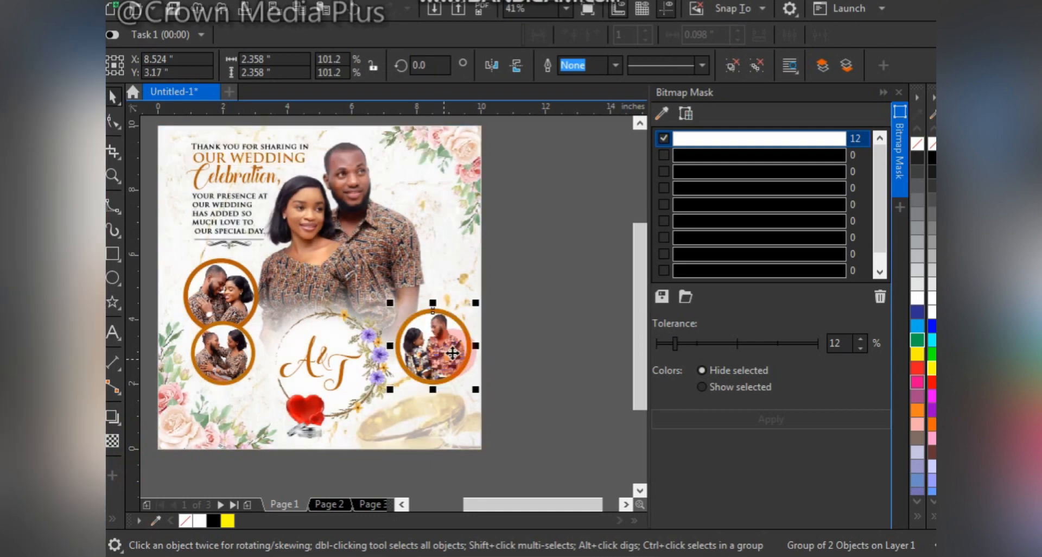
left_click(315, 464)
Shift the whole message text block with its flourish divider slightly to the left.
scroll(454, 307, "up", 1)
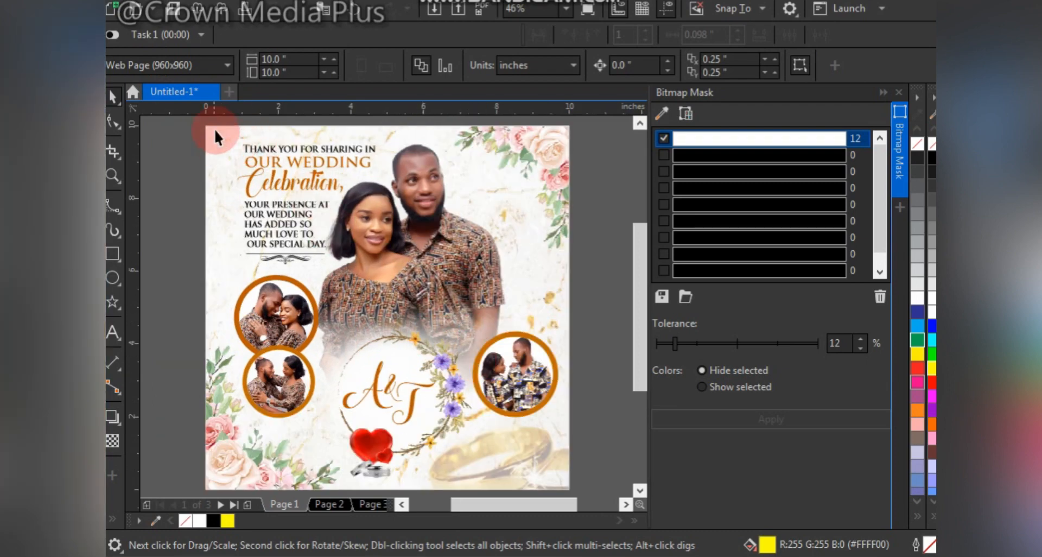
left_click_drag(332, 179, 317, 166)
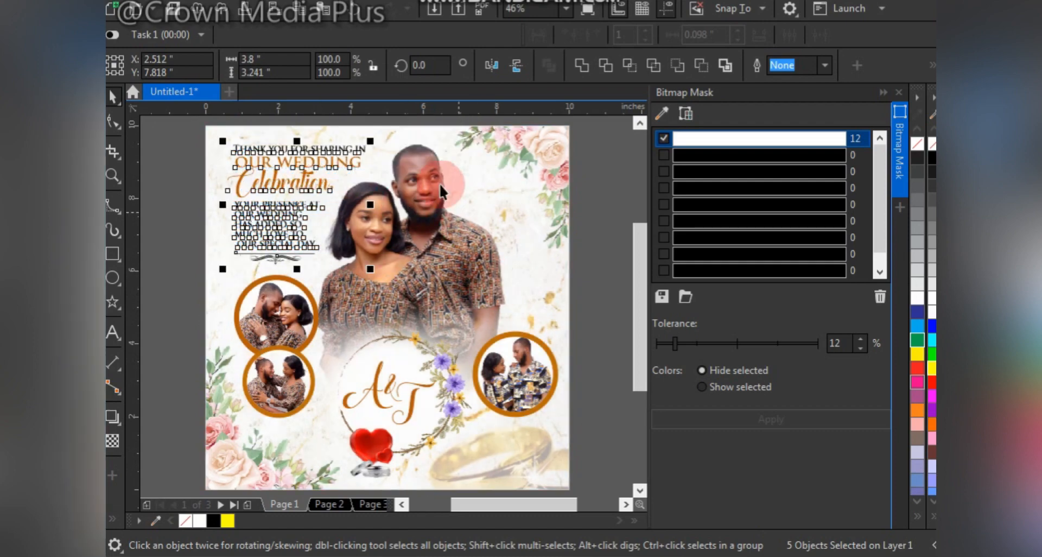
Move the large couple photo slightly to the right and up, away from the message text.
left_click_drag(438, 183, 449, 177)
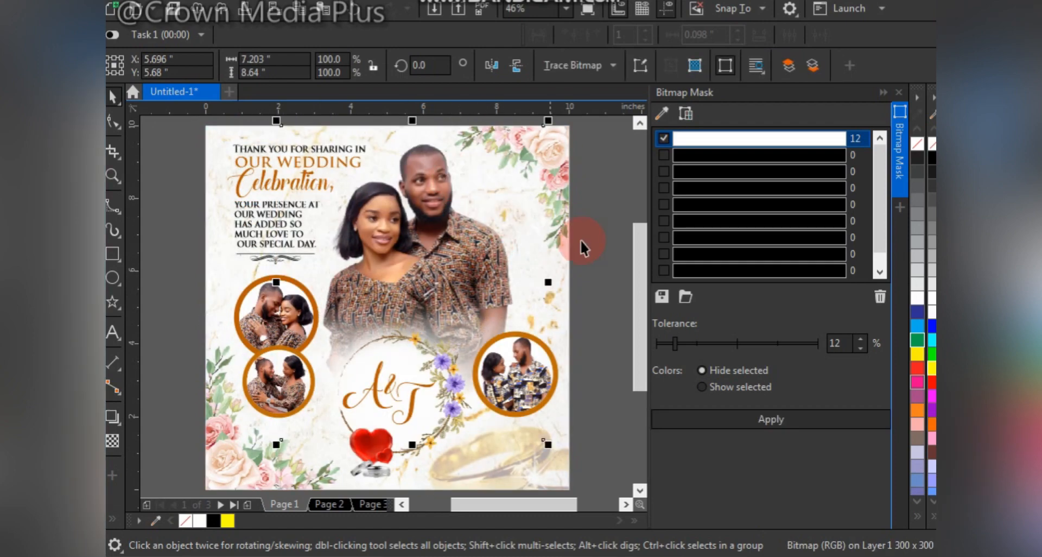
left_click(595, 248)
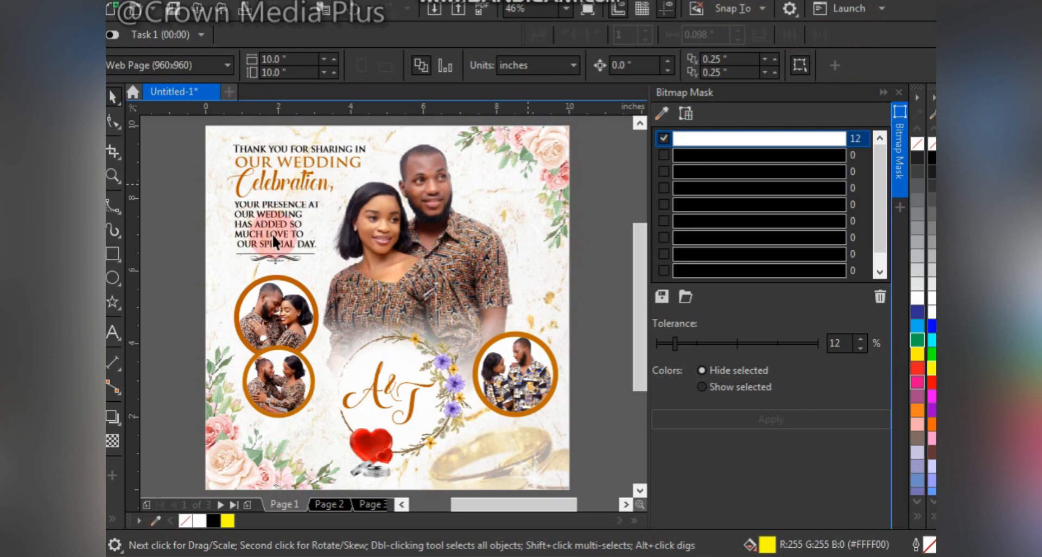
Duplicate the "Your presence at our wedding" text to the lower right corner and replace the copy's wording with 2023.
left_click_drag(280, 216, 487, 438)
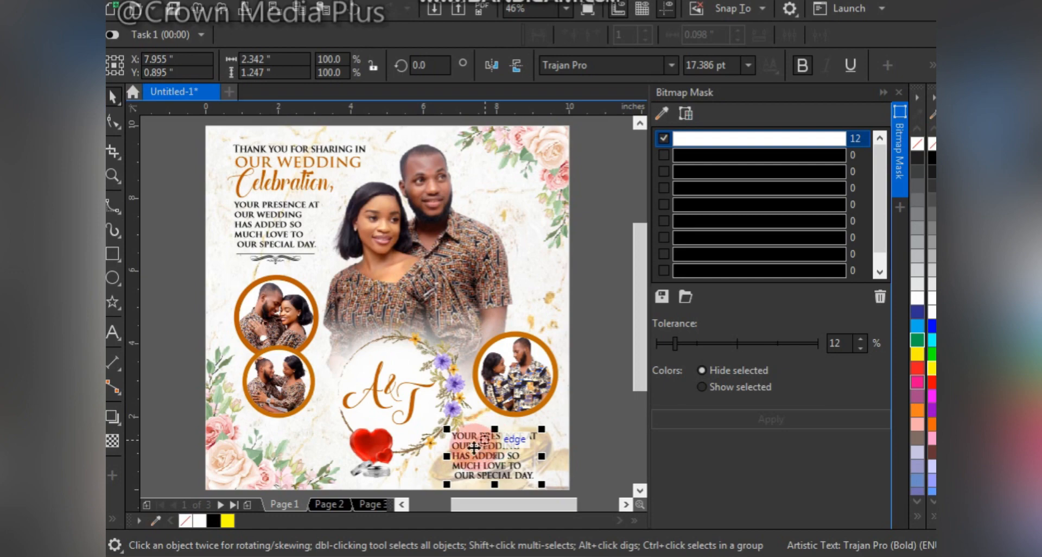
double_click(473, 446)
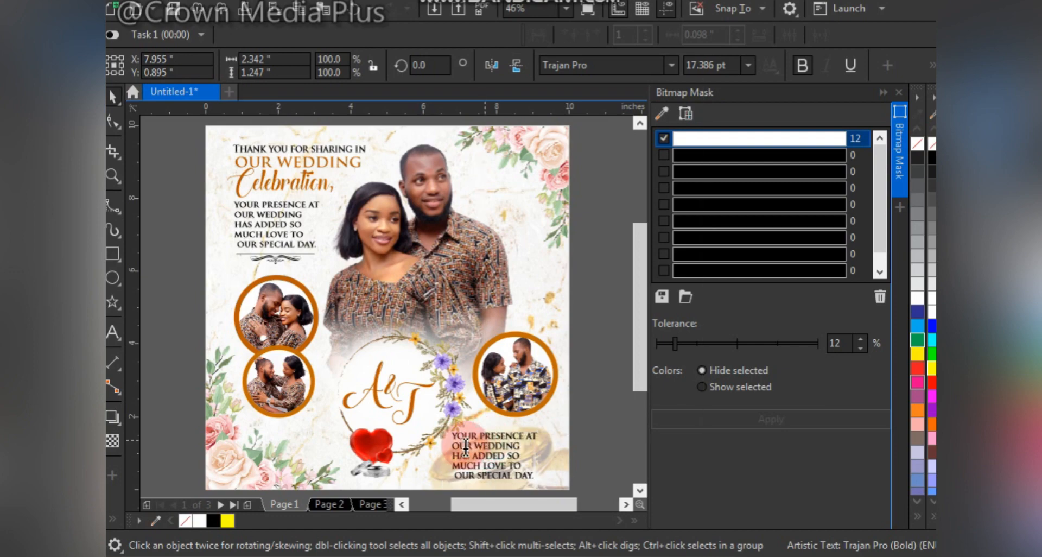
left_click_drag(454, 437, 541, 477)
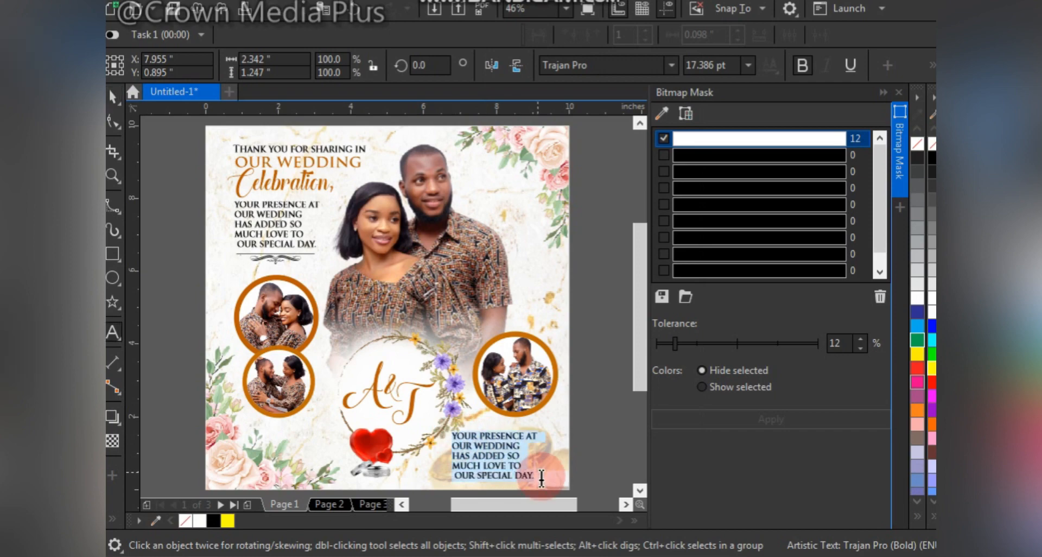
type("2023")
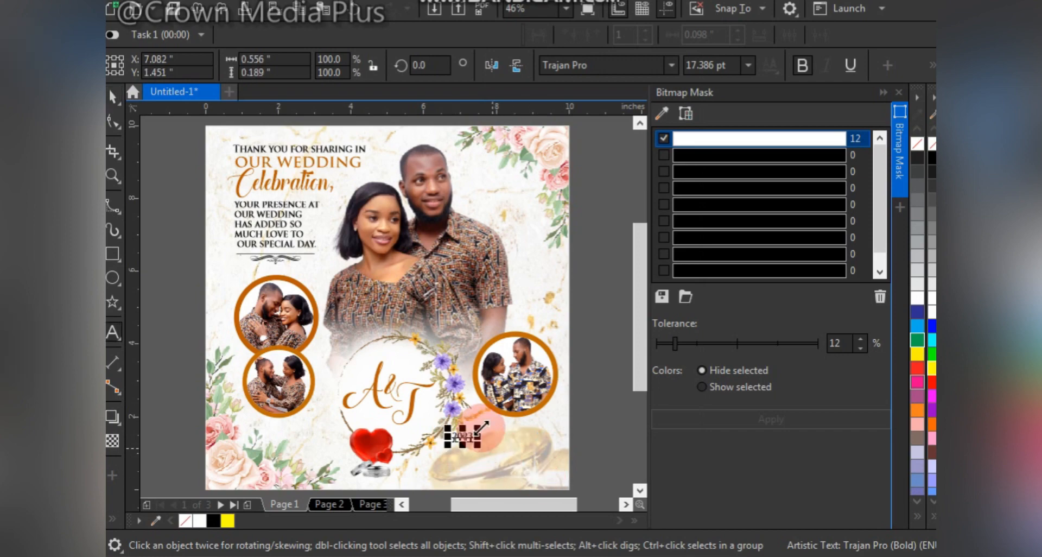
Enlarge the 2023 text to about 27.8 pt below the A&T monogram's A and nudge the monogram slightly up and left.
key("ctrl+space")
left_click_drag(481, 426, 374, 417)
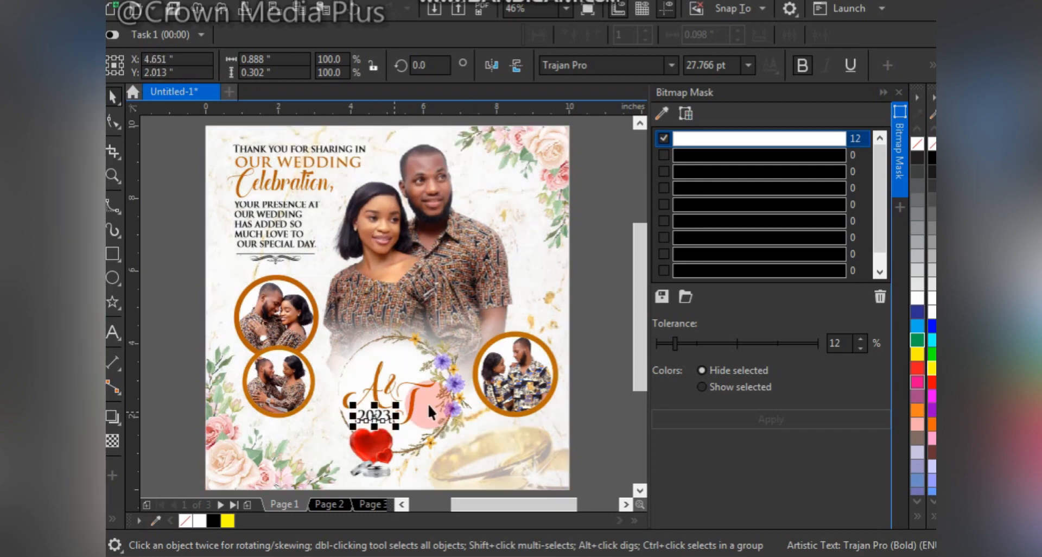
scroll(414, 398, "up", 2)
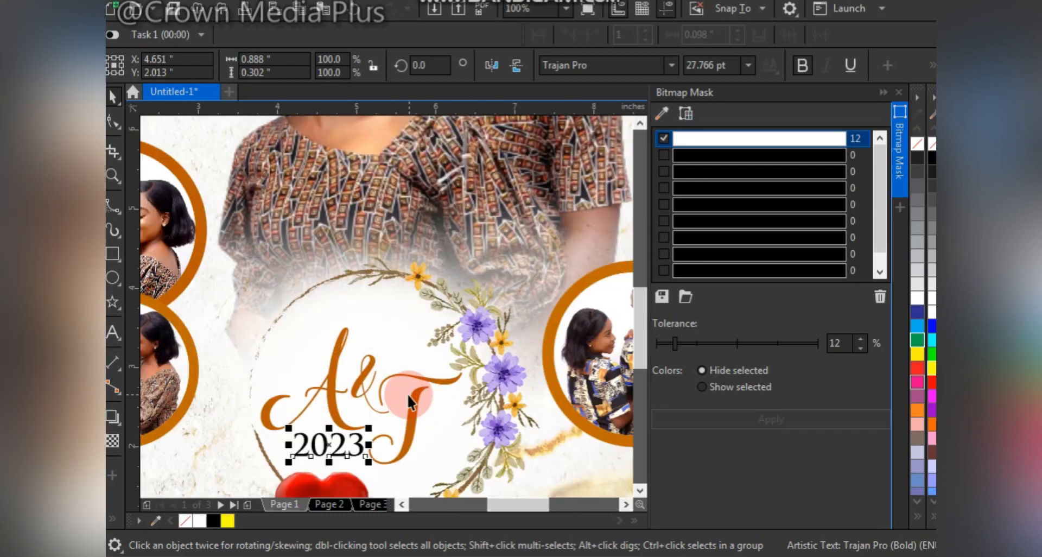
left_click(367, 369)
left_click_drag(368, 372, 369, 369)
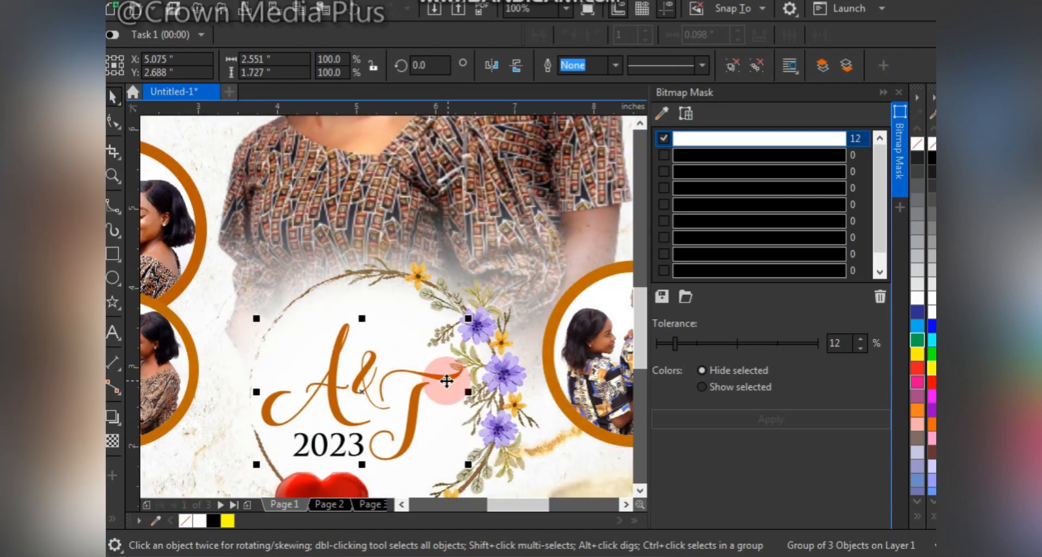
Copy the orange-brown fill of the monogram's T onto the 2023 text.
left_click_drag(412, 402, 342, 441)
left_click(407, 400, "ctrl")
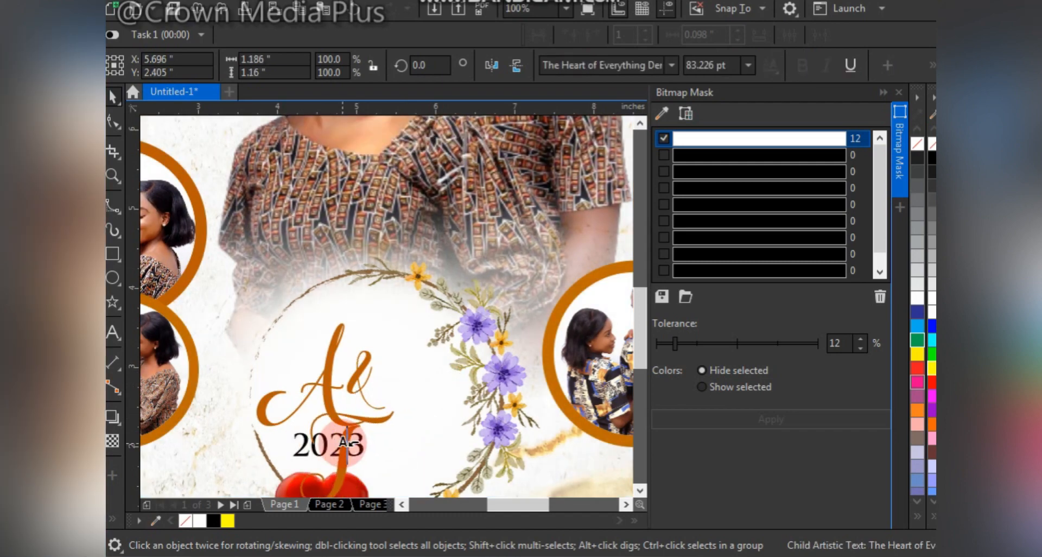
right_click(342, 442)
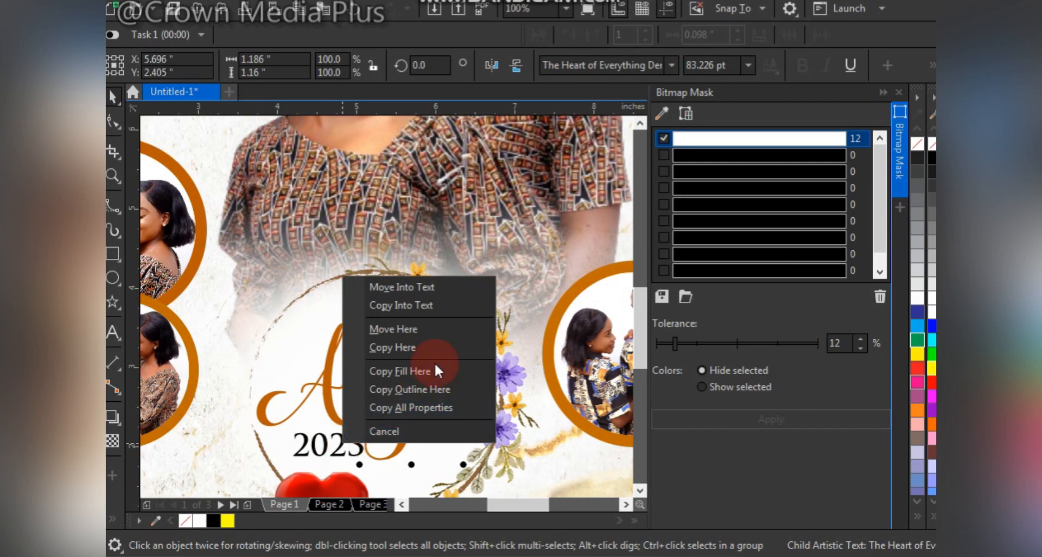
left_click(430, 370)
Shrink the 2023 text to about 26.4 pt so it sits clear of the T's tail.
left_click(344, 455)
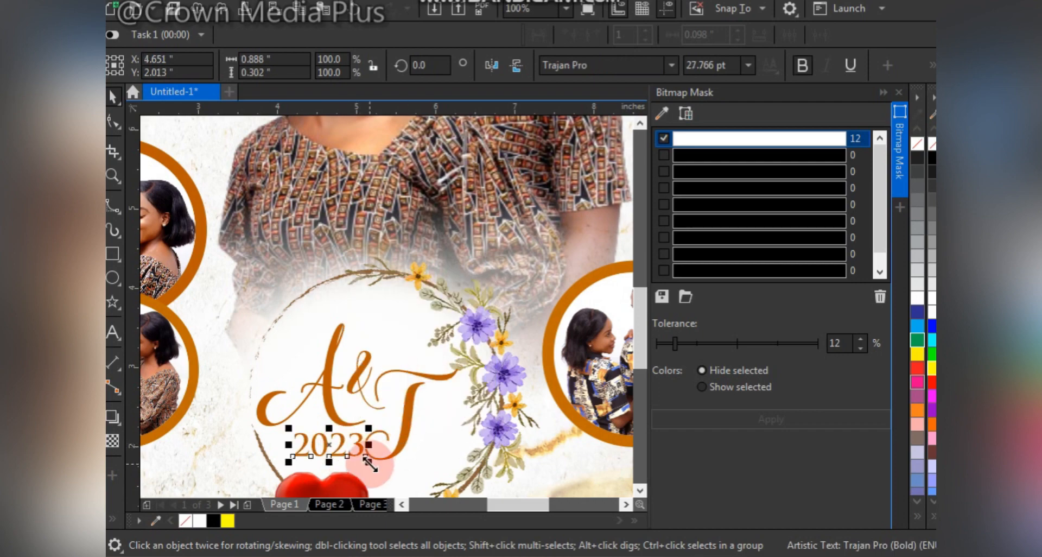
left_click_drag(368, 463, 367, 464)
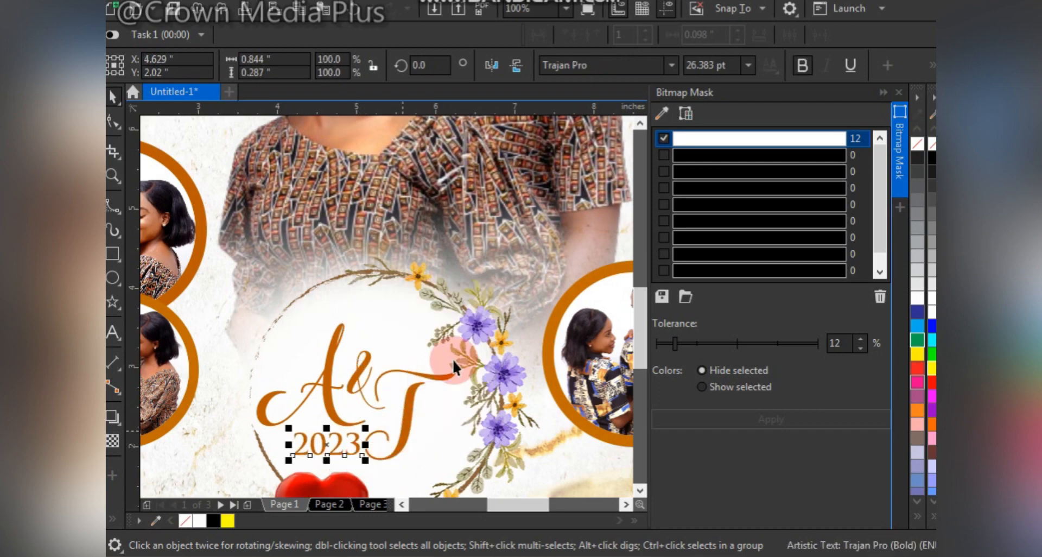
left_click(480, 329)
key("F4")
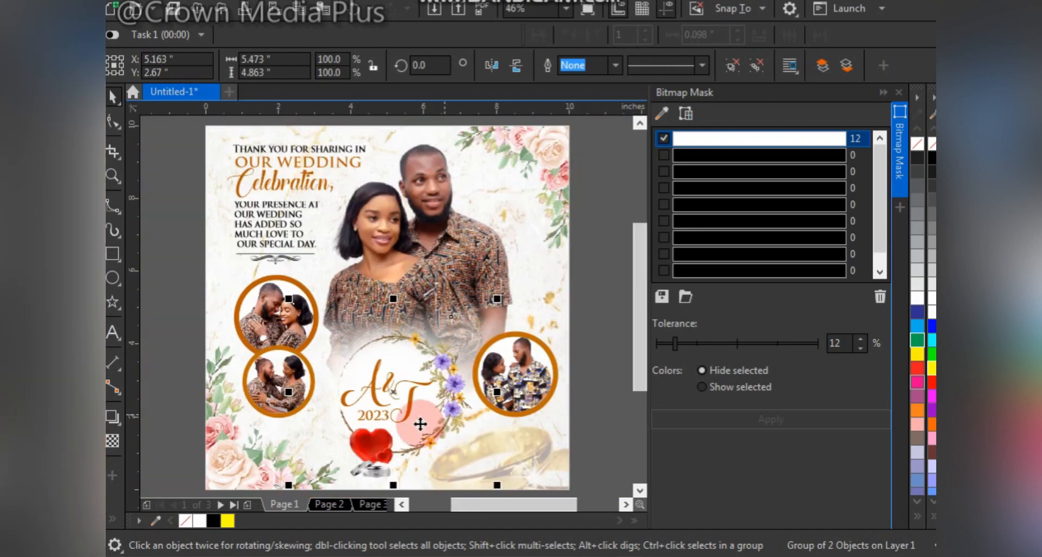
left_click(588, 169)
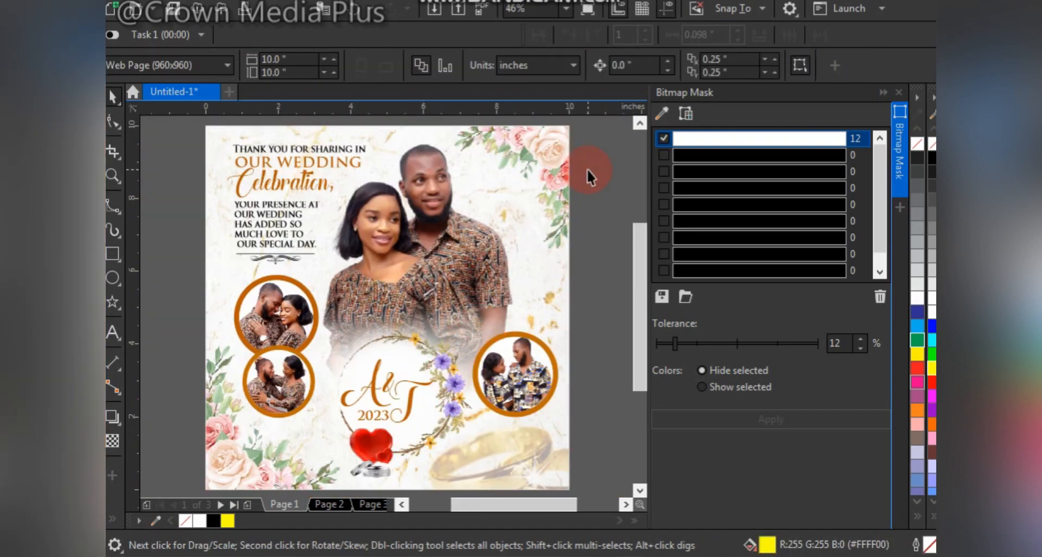